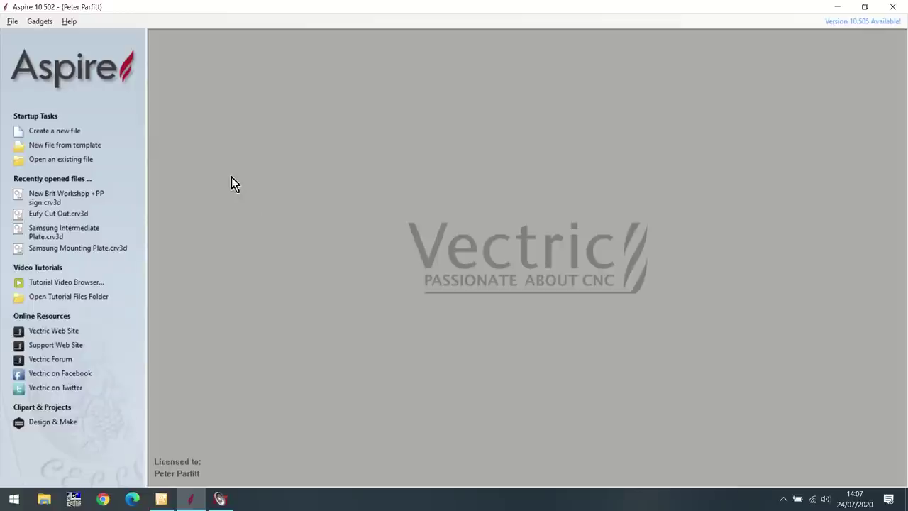
# Step: Create a new single-sided job 267 mm wide, 267 mm high and 17.5 mm thick
pyautogui.click(75, 133)
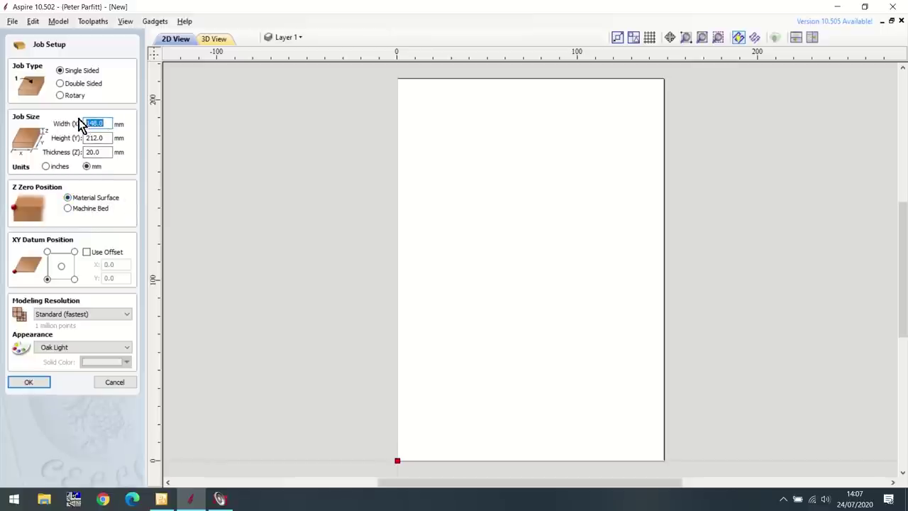
pyautogui.write('267')
pyautogui.click(105, 137)
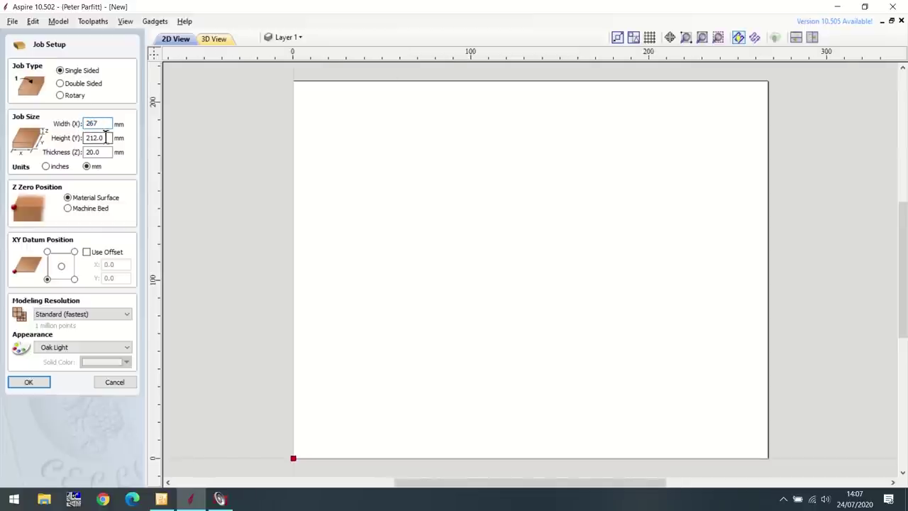
pyautogui.moveTo(101, 139); pyautogui.dragTo(78, 142)
pyautogui.write('267')
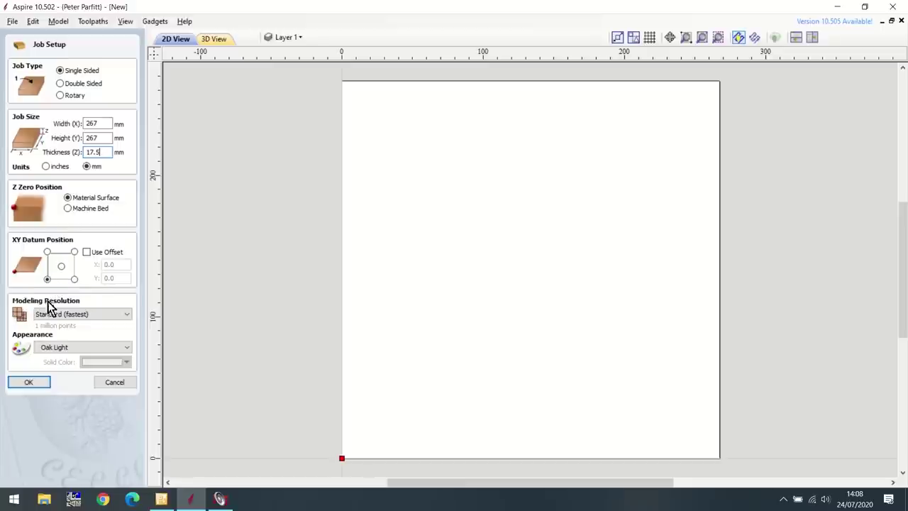
pyautogui.click(31, 382)
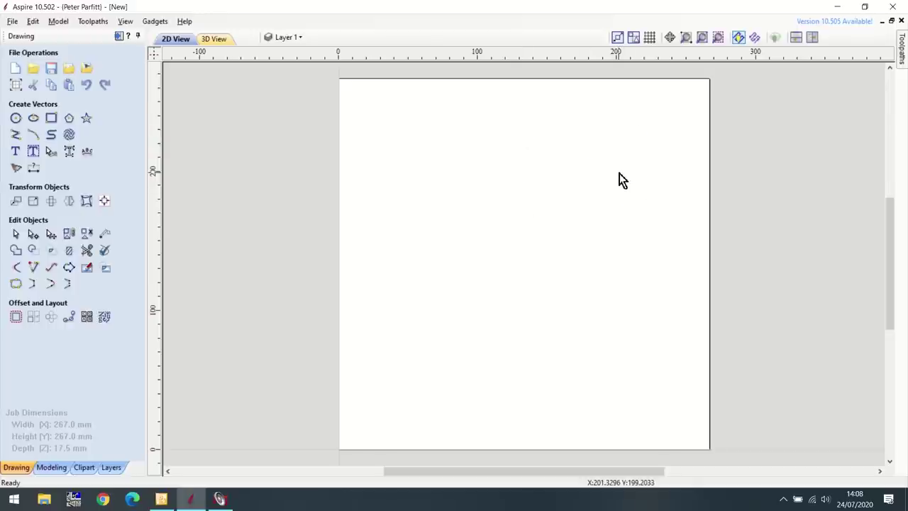
# Step: Draw a 69 mm diameter circle centred at X 49.5, Y 217.5
pyautogui.click(21, 119)
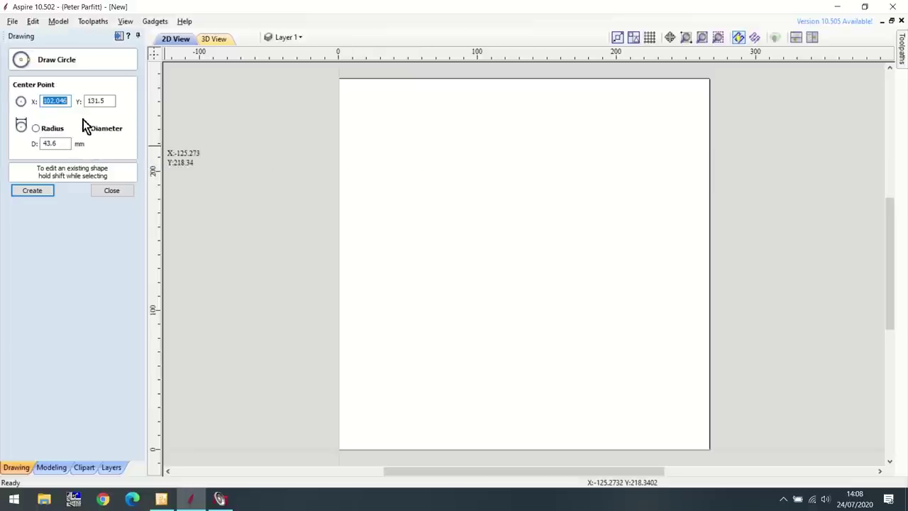
pyautogui.write('49.5')
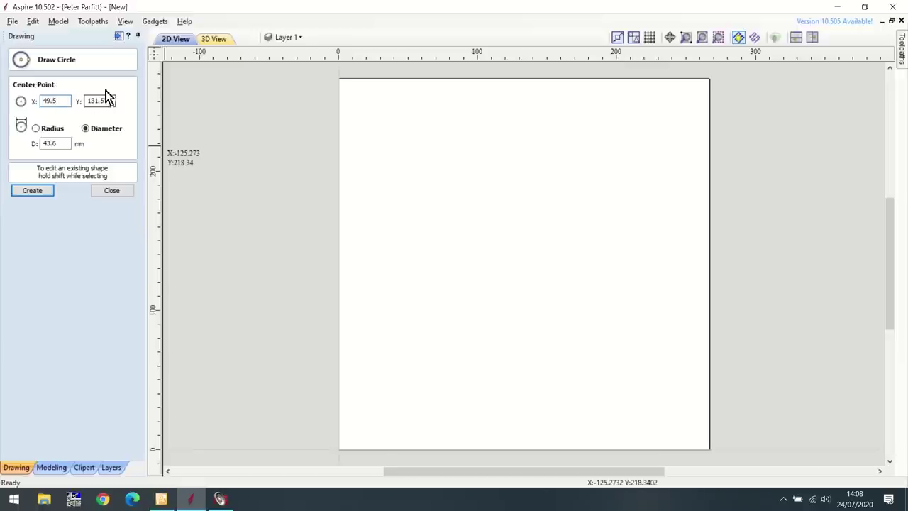
pyautogui.moveTo(112, 99); pyautogui.dragTo(79, 104)
pyautogui.write('217.5')
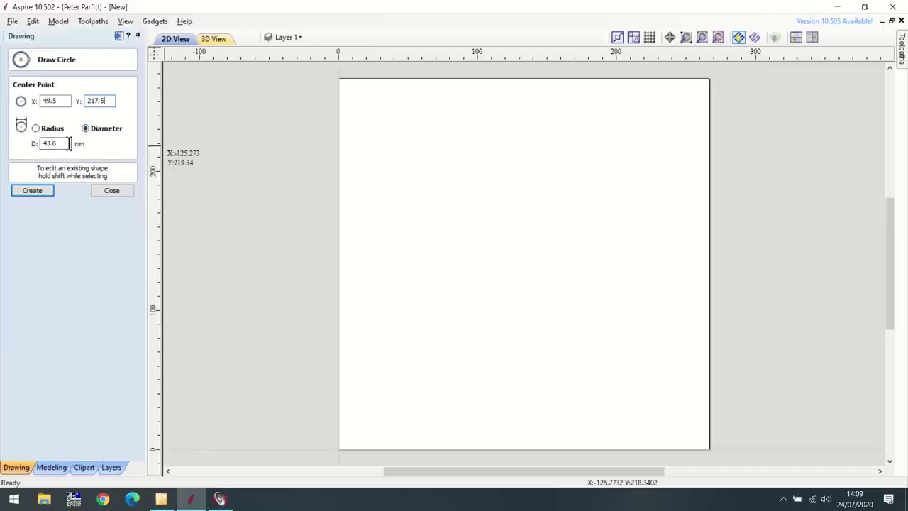
pyautogui.moveTo(68, 144); pyautogui.dragTo(35, 145)
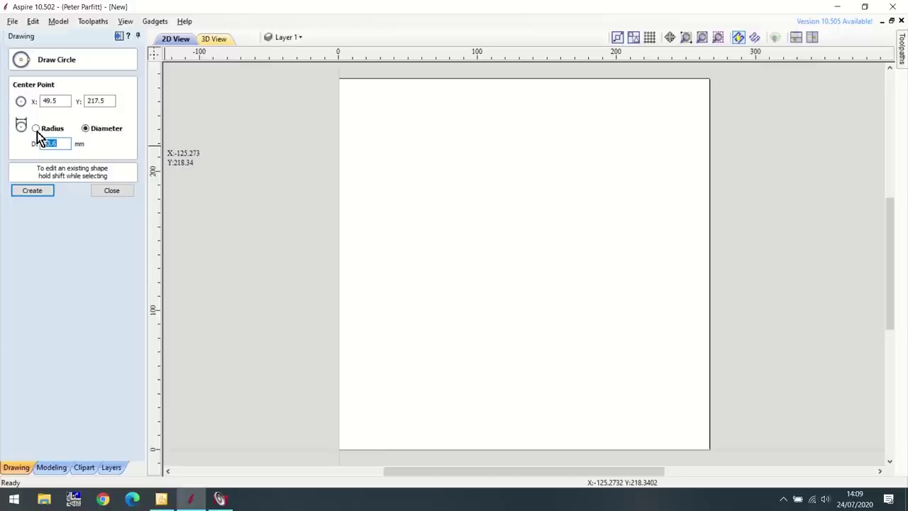
pyautogui.write('69')
pyautogui.click(32, 191)
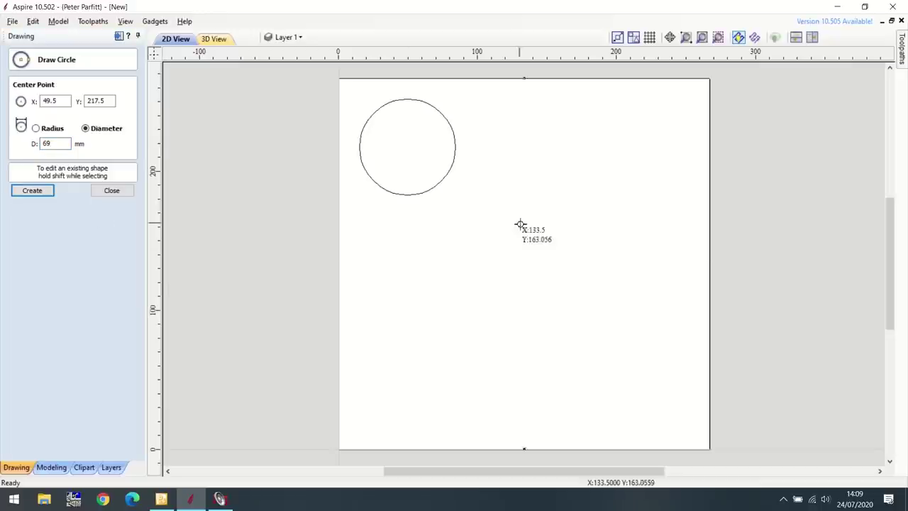
pyautogui.click(111, 191)
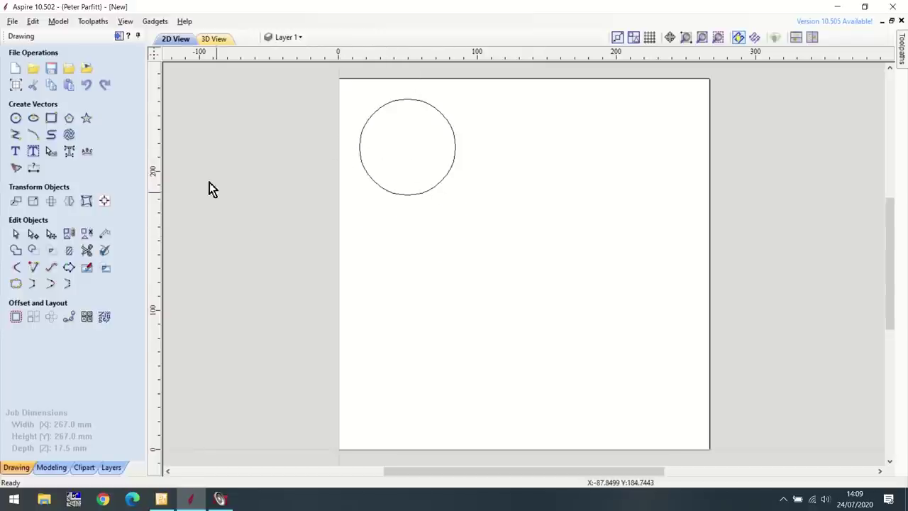
# Step: Measure the gap between the material's left edge and the circle with a length dimension, and delete that dimension
pyautogui.click(33, 168)
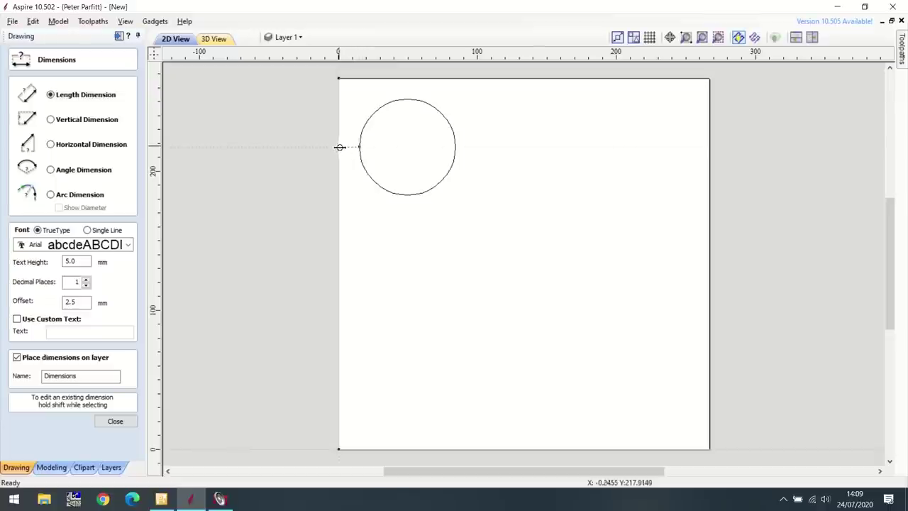
pyautogui.click(338, 148)
pyautogui.click(323, 167)
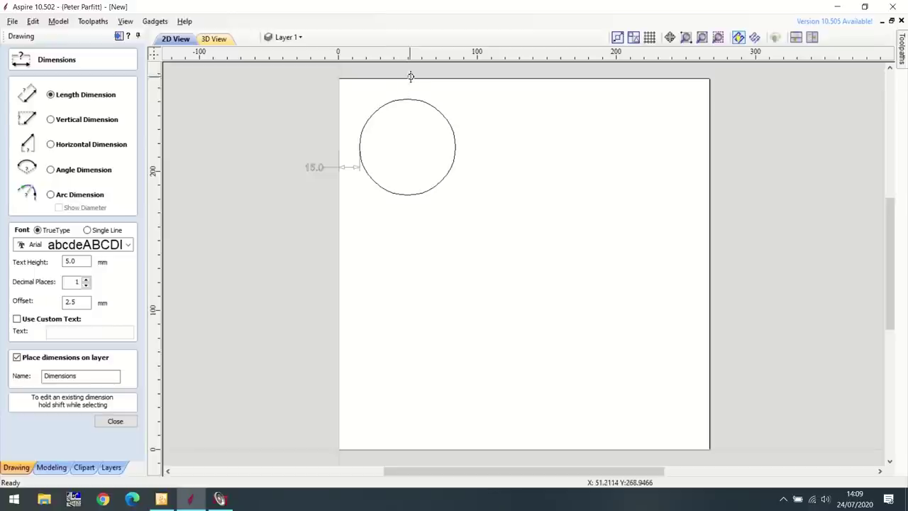
pyautogui.click(116, 422)
pyautogui.click(319, 173)
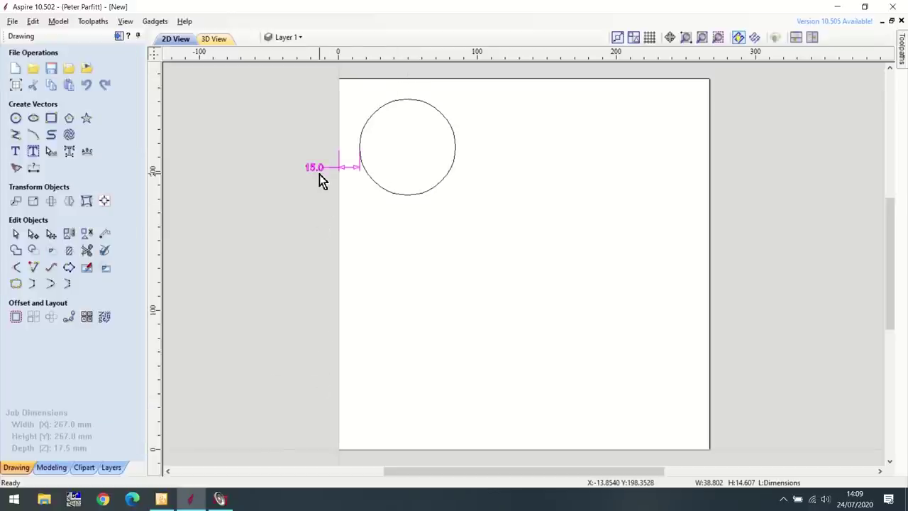
pyautogui.press('Delete')
# Step: Try adding a second 69 mm diameter circle centred at X 133.5, Y 217.5, and undo it
pyautogui.press('c')
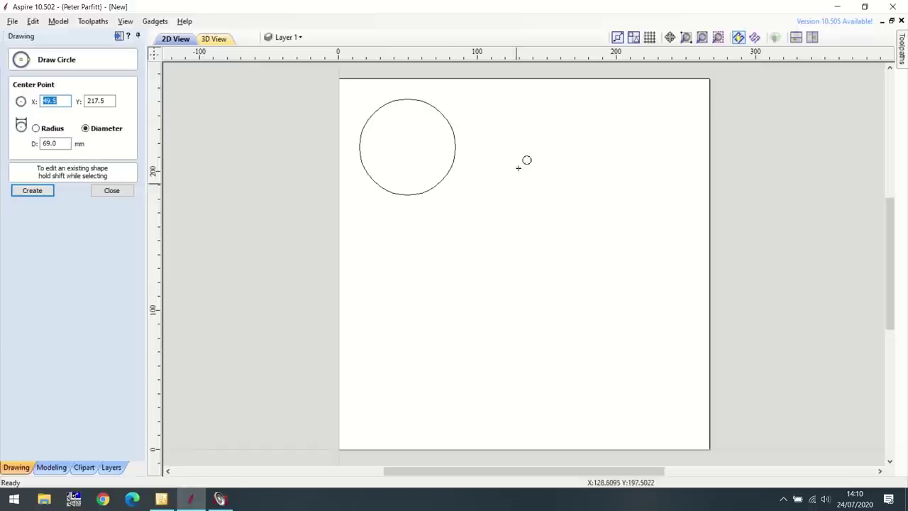
pyautogui.click(60, 103)
pyautogui.moveTo(60, 103); pyautogui.dragTo(37, 101)
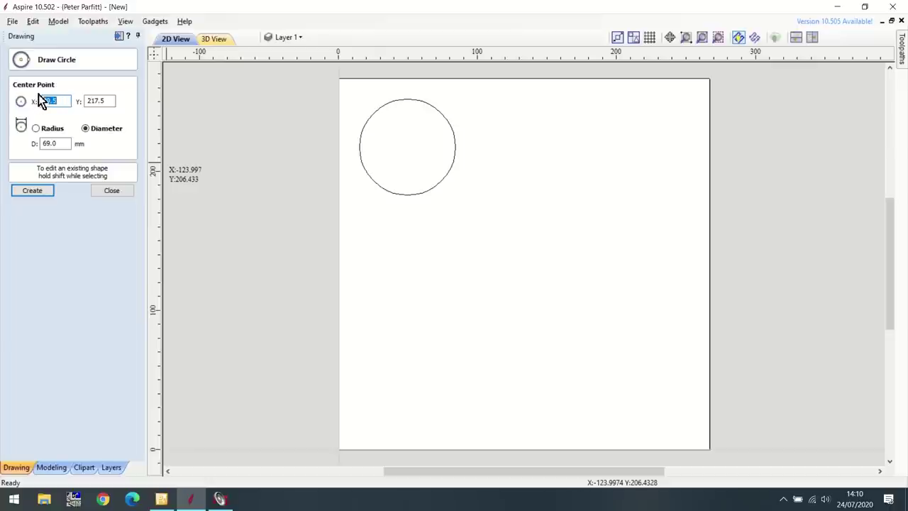
pyautogui.write('133.5')
pyautogui.click(46, 191)
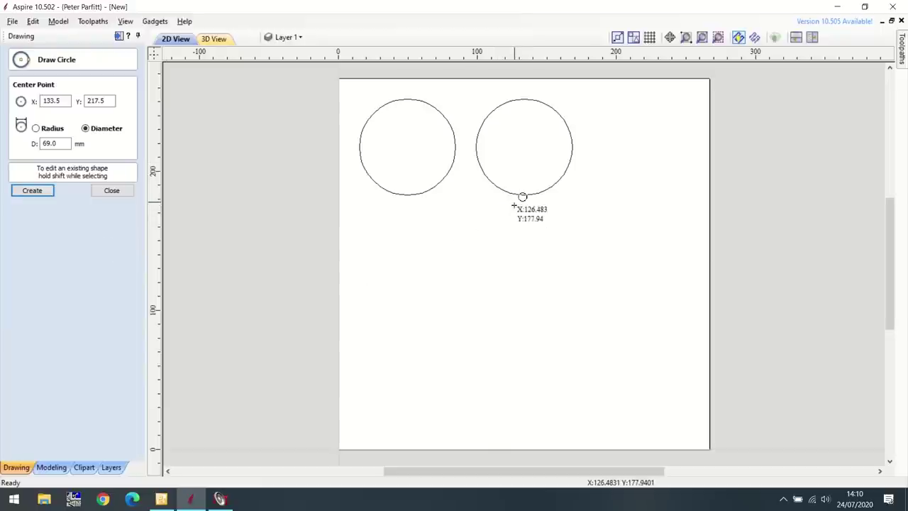
pyautogui.click(116, 192)
pyautogui.hotkey('ctrl', 'z')
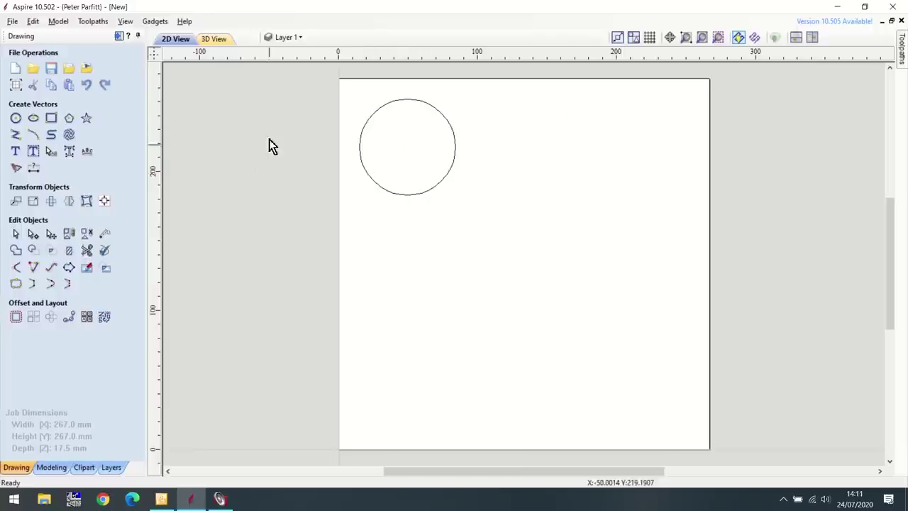
# Step: Draw a second 69 mm diameter circle centred at X 90, Y 217.5, overlapping the first circle
pyautogui.click(16, 118)
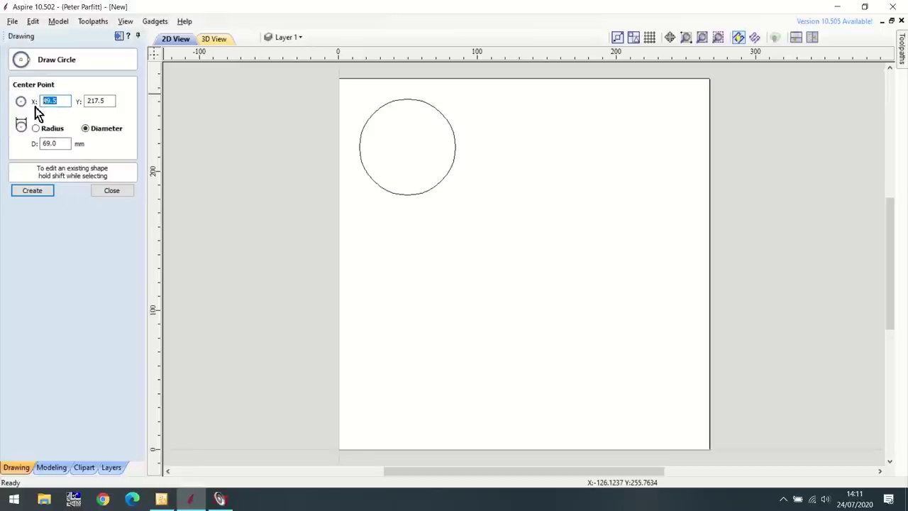
pyautogui.write('90')
pyautogui.click(32, 190)
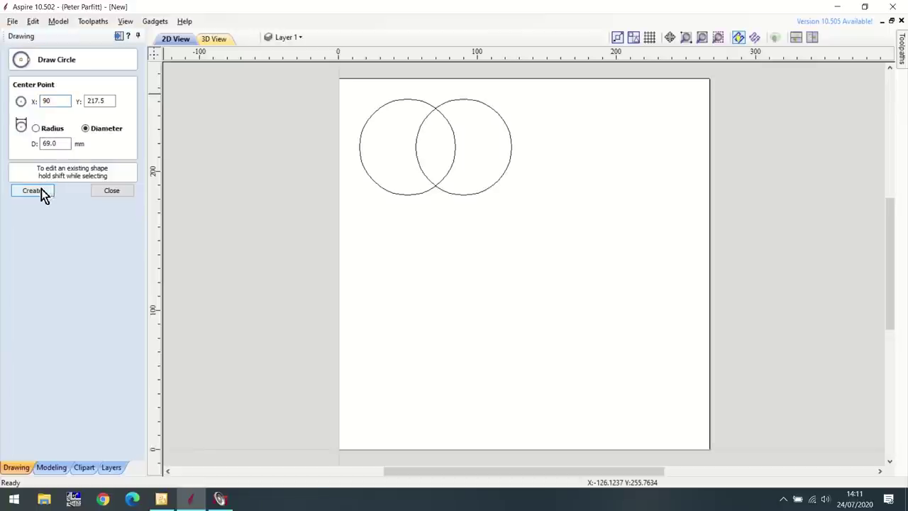
pyautogui.click(112, 190)
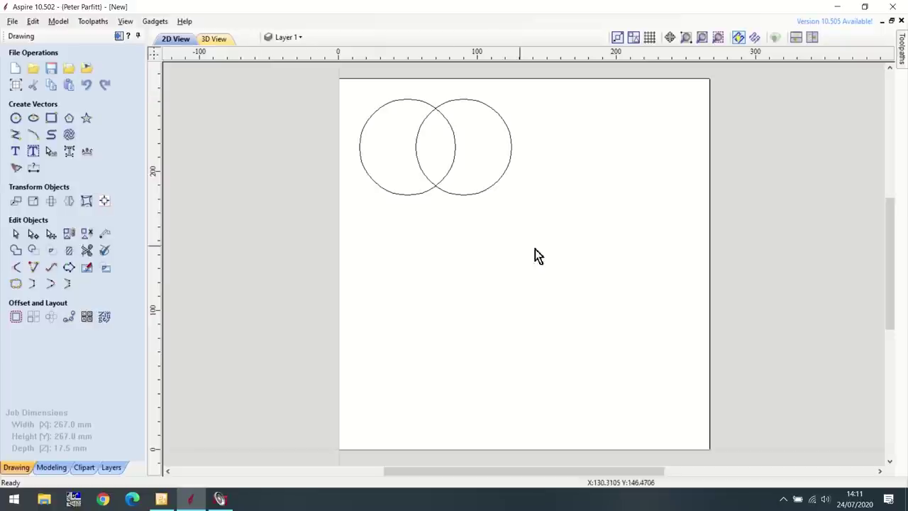
# Step: Centre the second 69 mm circle horizontally in the material, keeping its height
pyautogui.click(486, 192)
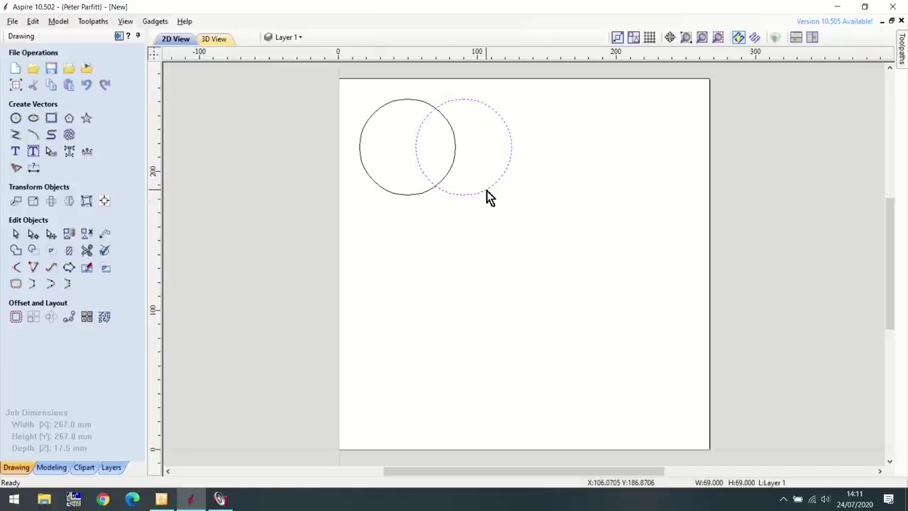
pyautogui.click(105, 203)
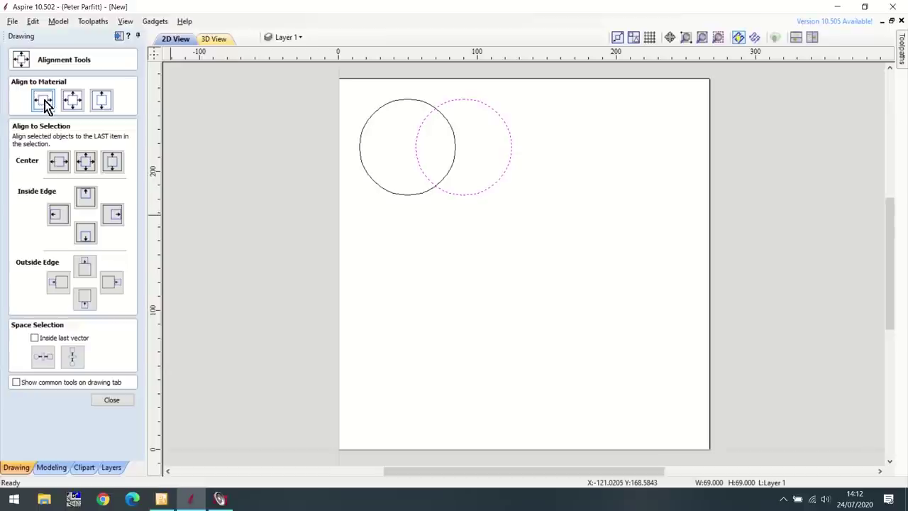
pyautogui.click(45, 101)
pyautogui.click(111, 399)
pyautogui.click(440, 292)
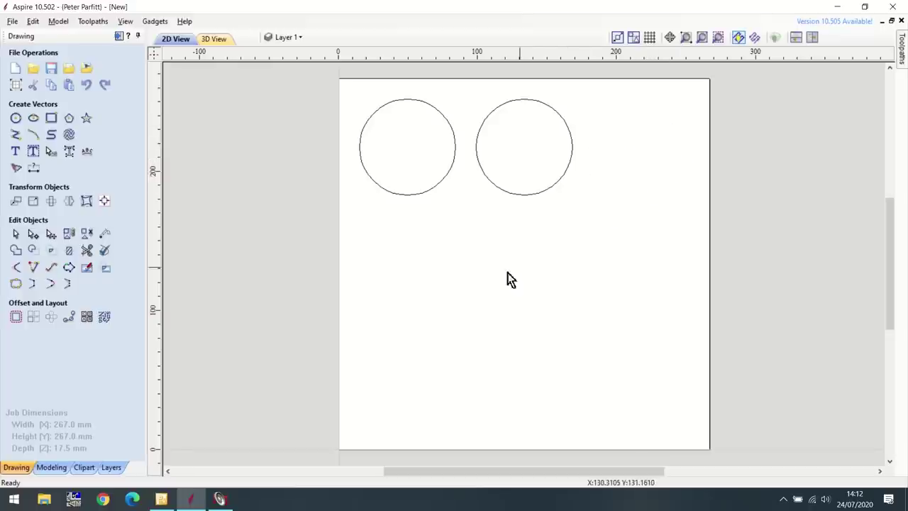
# Step: Create a horizontally mirrored copy of the upper-left circle about the job centre
pyautogui.click(435, 186)
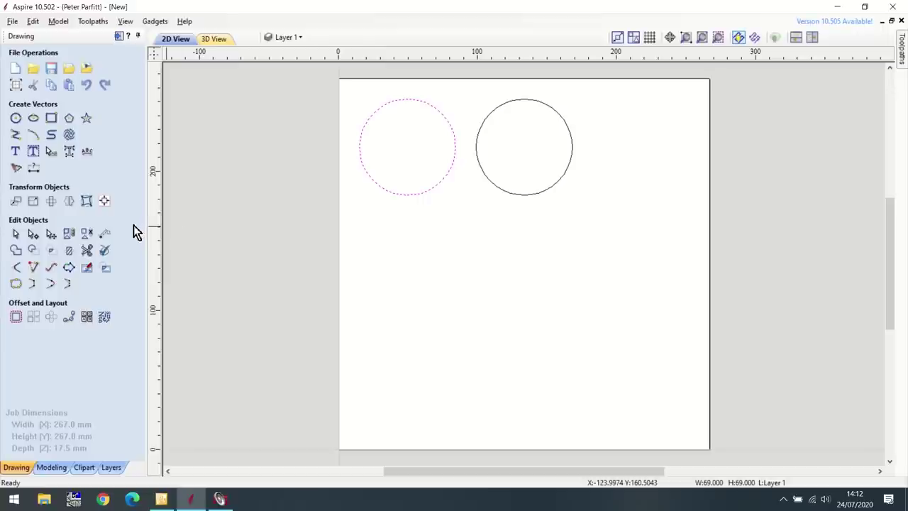
pyautogui.click(68, 202)
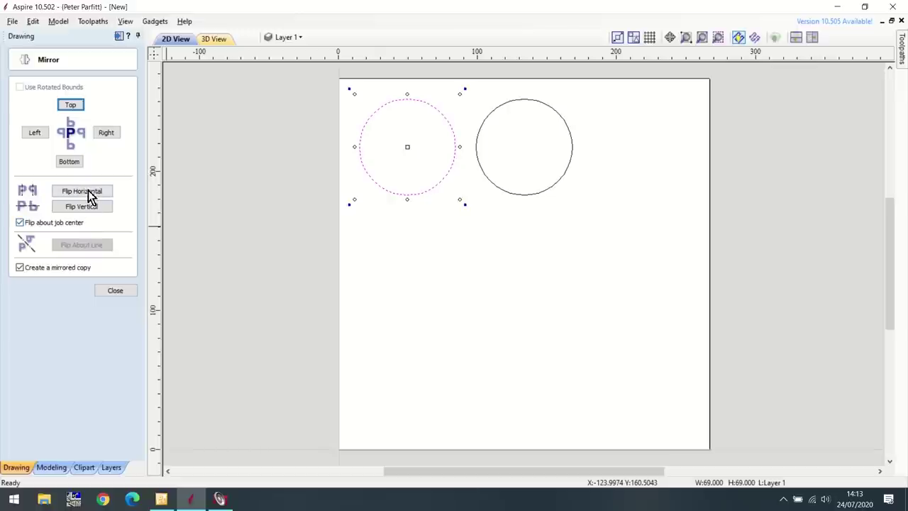
pyautogui.click(87, 193)
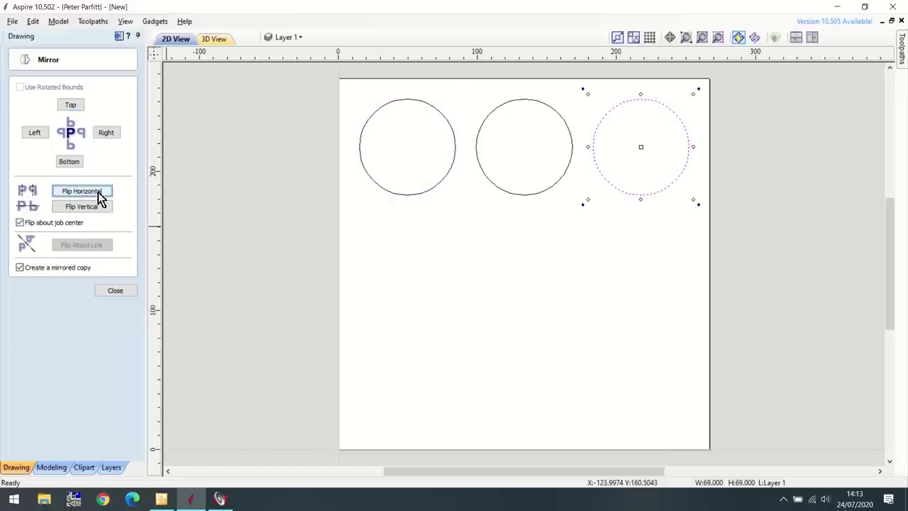
pyautogui.click(115, 290)
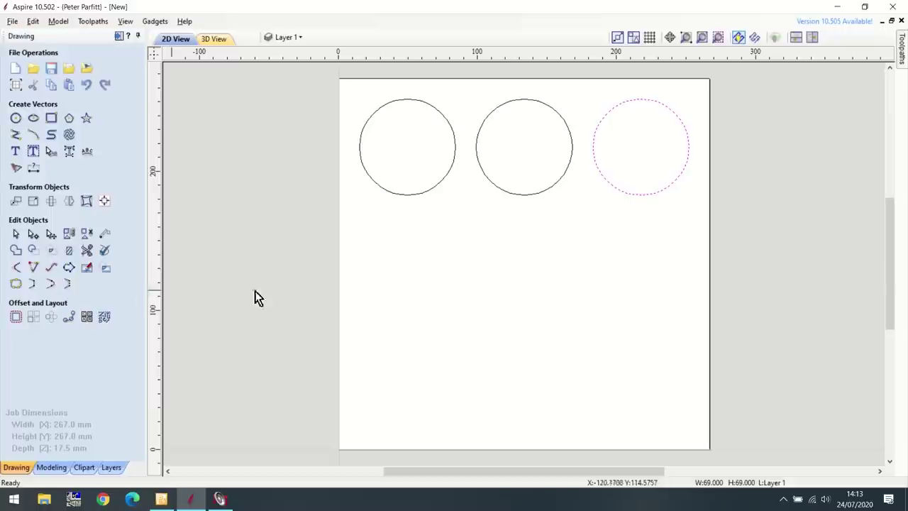
pyautogui.click(367, 266)
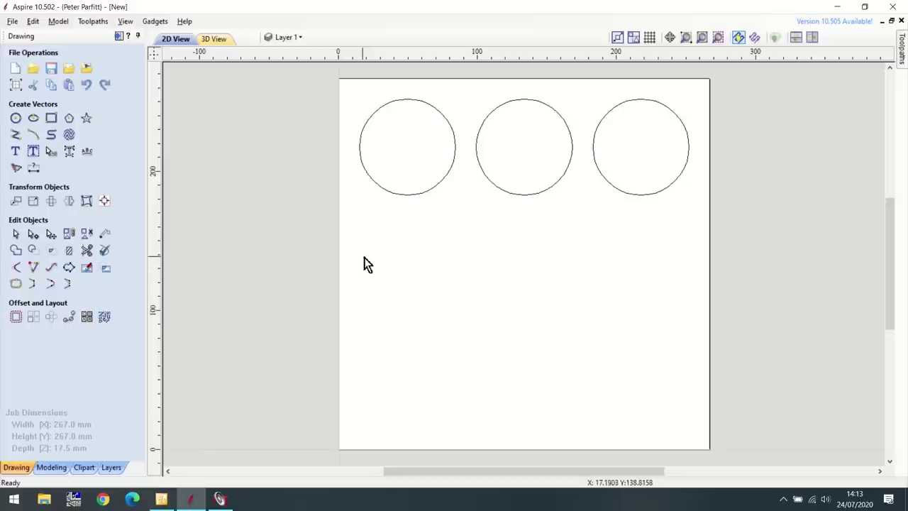
# Step: Draw a 43 mm diameter circle centred at X 36.5, Y 133.5, below the row of large circles
pyautogui.click(16, 118)
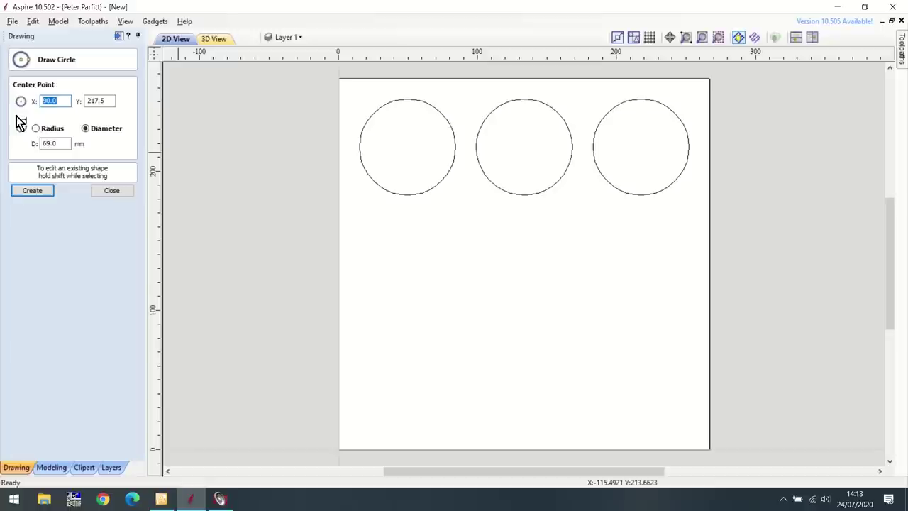
pyautogui.doubleClick(66, 144)
pyautogui.write('43')
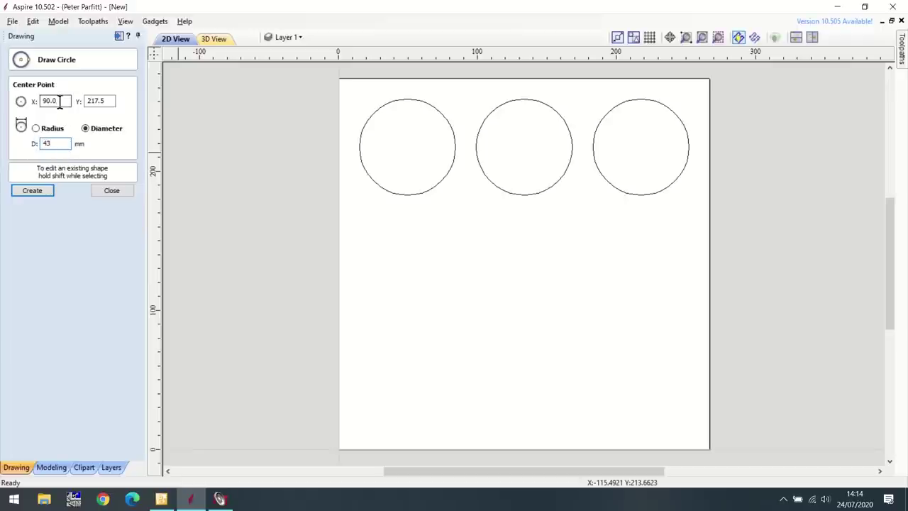
pyautogui.moveTo(61, 100); pyautogui.dragTo(41, 105)
pyautogui.write('36.5')
pyautogui.moveTo(114, 101); pyautogui.dragTo(76, 105)
pyautogui.write('133')
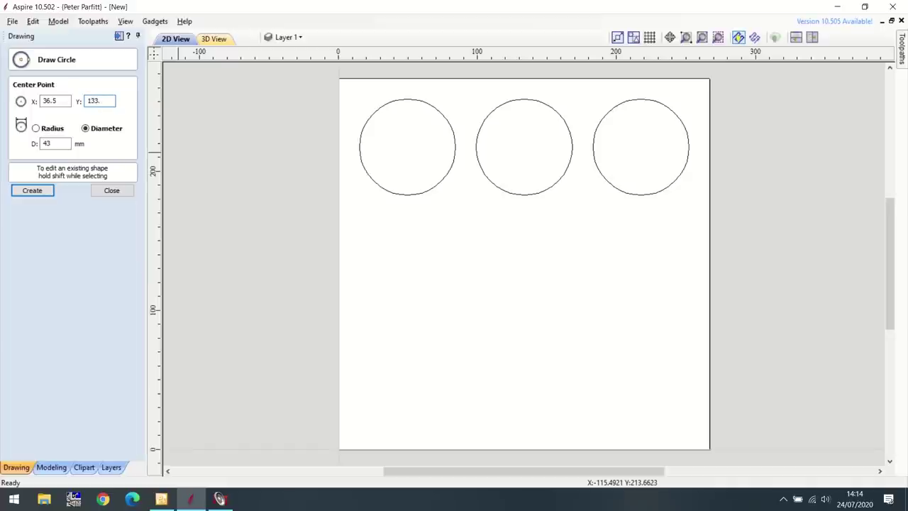
pyautogui.write('.5')
pyautogui.click(29, 192)
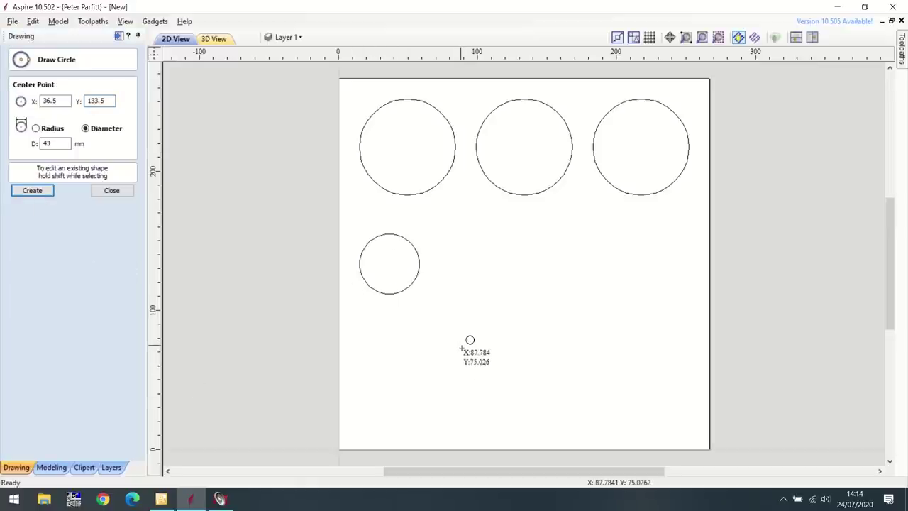
pyautogui.click(113, 191)
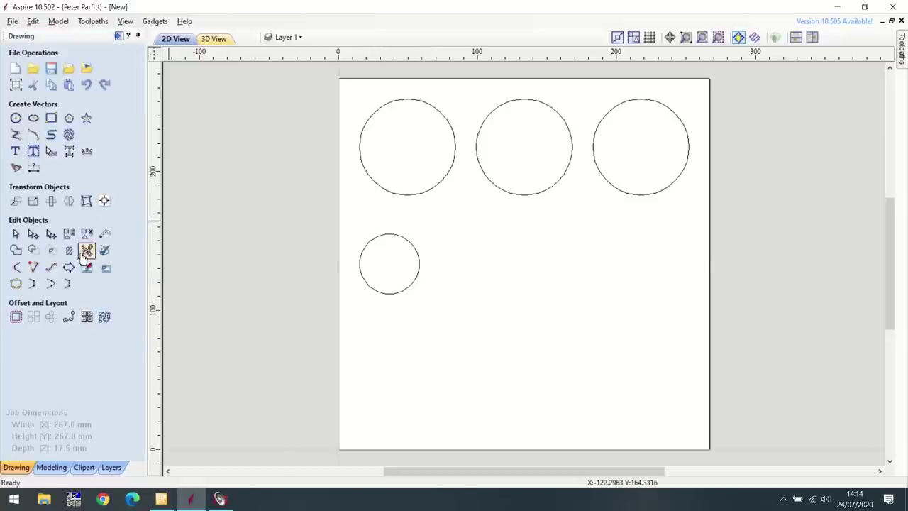
# Step: Dimension the gap between the material's left edge and the 43 mm circle
pyautogui.click(33, 169)
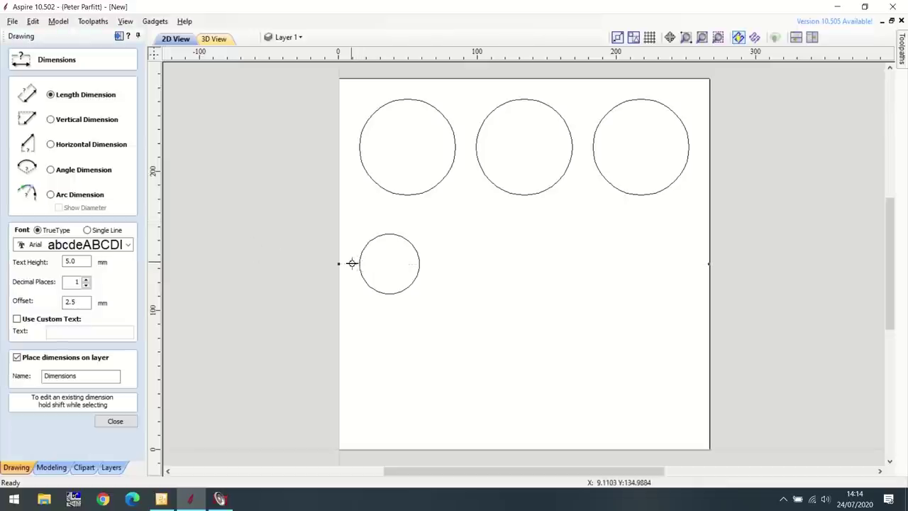
pyautogui.click(338, 264)
pyautogui.click(329, 278)
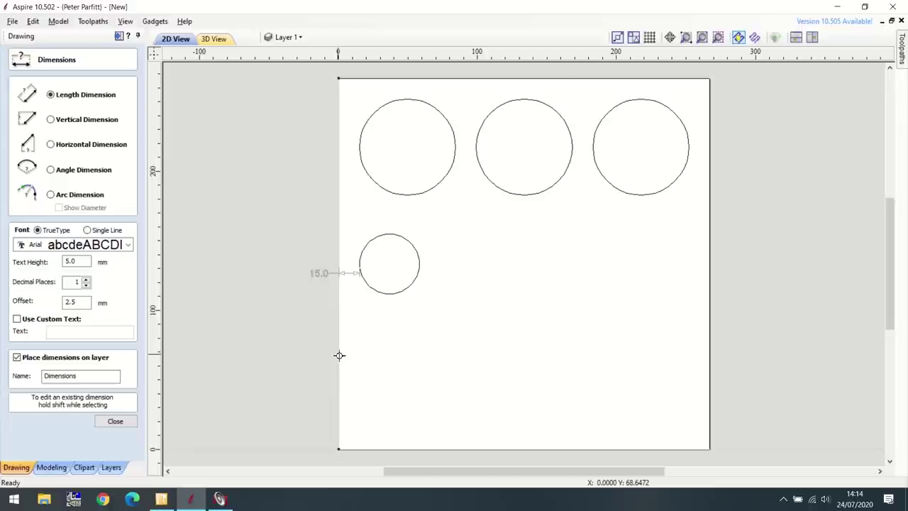
# Step: Delete the dimension between the material's left edge and the 43 mm circle
pyautogui.click(132, 420)
pyautogui.click(321, 278)
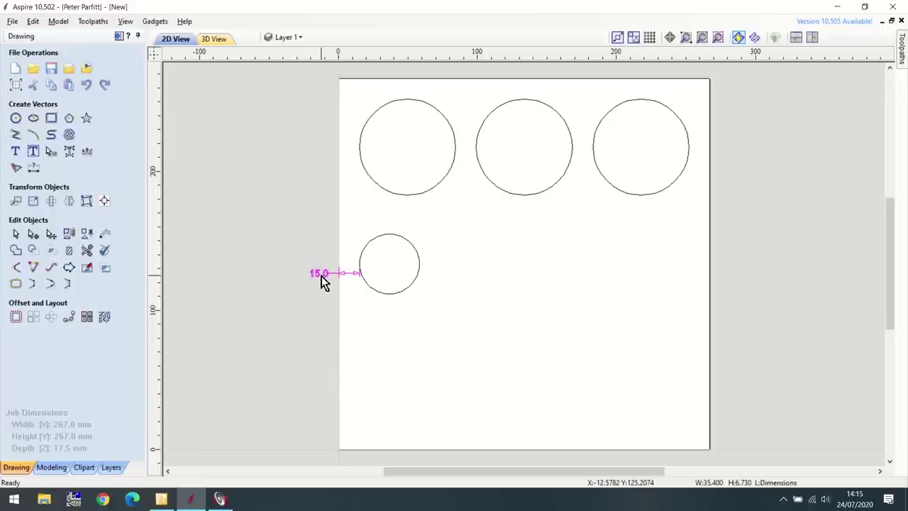
pyautogui.press('Delete')
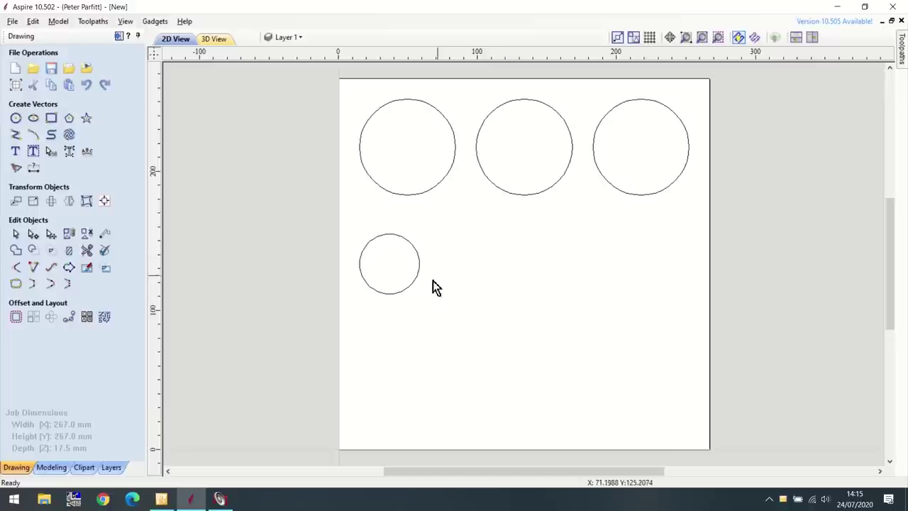
# Step: Draw a second 43 mm diameter circle centred at X 101.5, Y 133.5
pyautogui.click(16, 117)
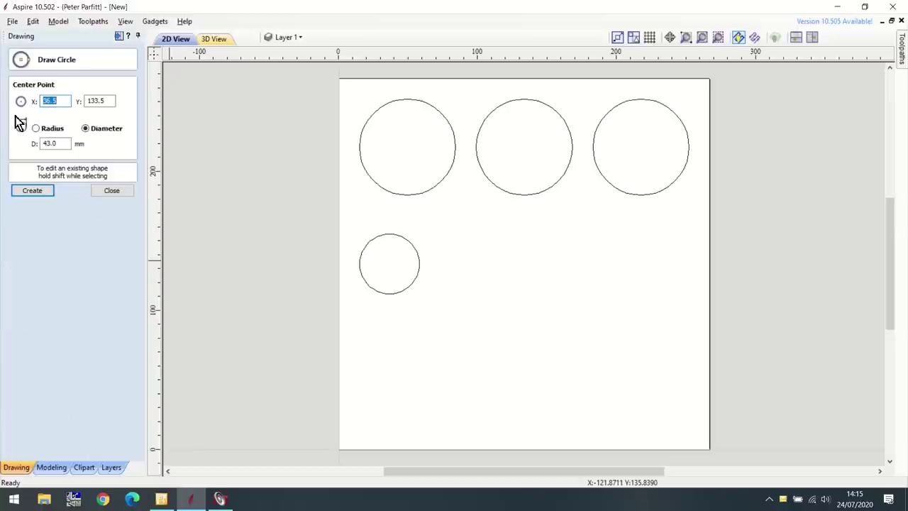
pyautogui.click(64, 104)
pyautogui.moveTo(64, 103); pyautogui.dragTo(36, 107)
pyautogui.write('101.5')
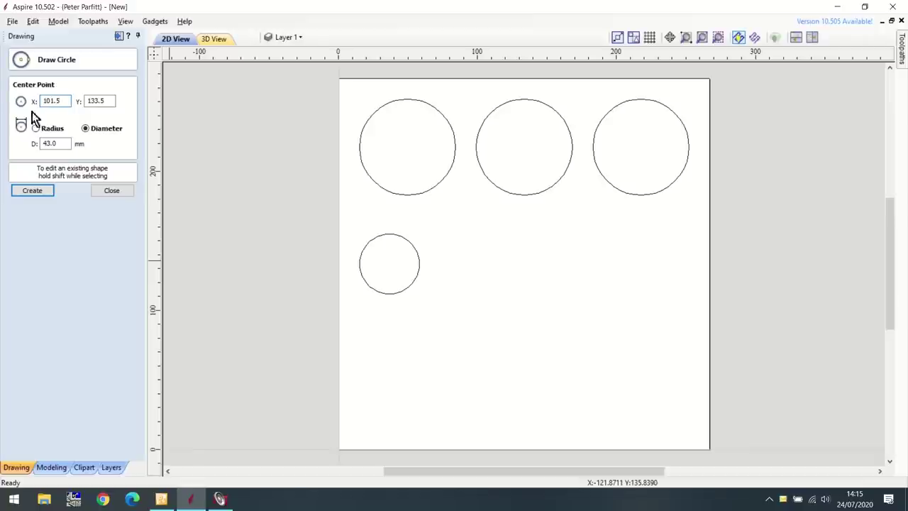
pyautogui.click(41, 191)
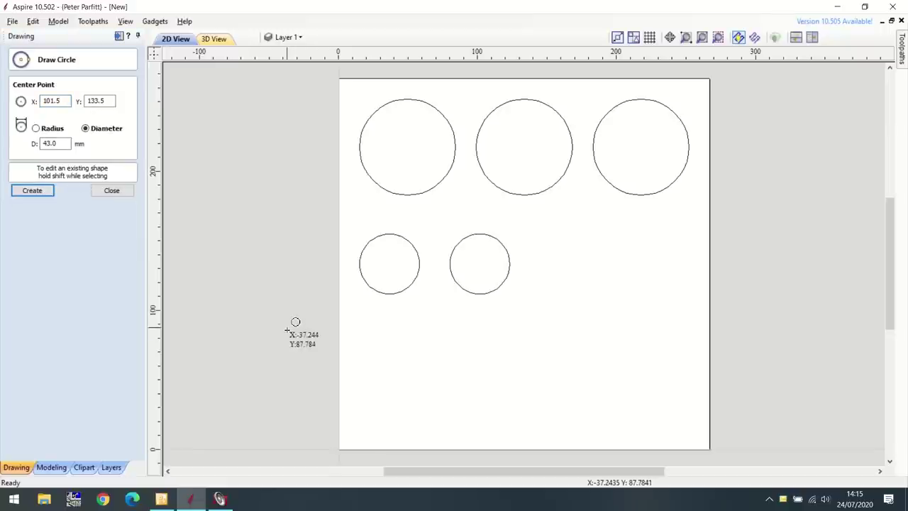
pyautogui.click(112, 191)
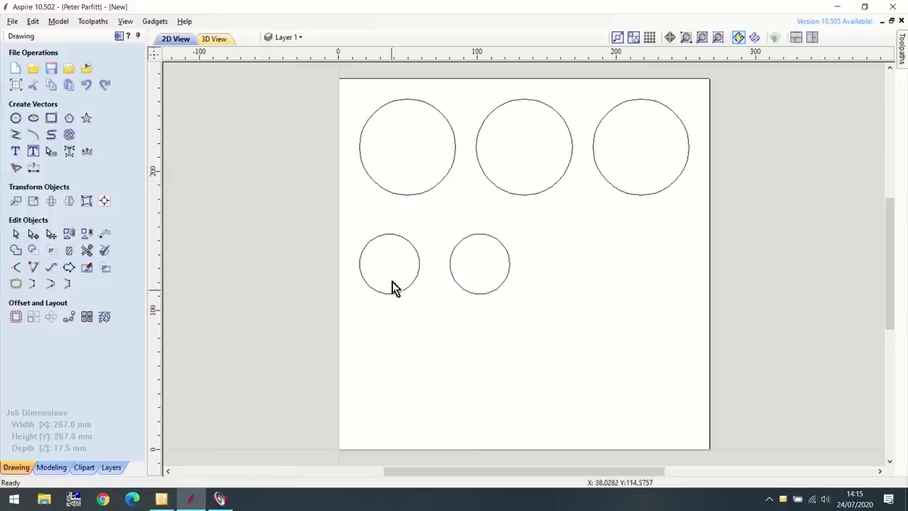
# Step: Create horizontally mirrored copies of both 43 mm circles about the job centre
pyautogui.moveTo(349, 220); pyautogui.dragTo(519, 319)
pyautogui.click(520, 361)
pyautogui.click(398, 294)
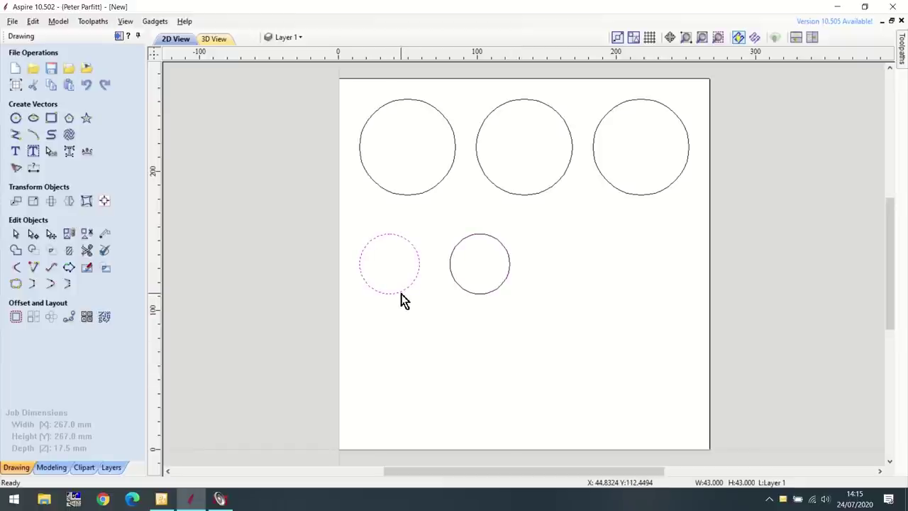
pyautogui.keyDown('shift'); pyautogui.click(452, 284); pyautogui.keyUp('shift')
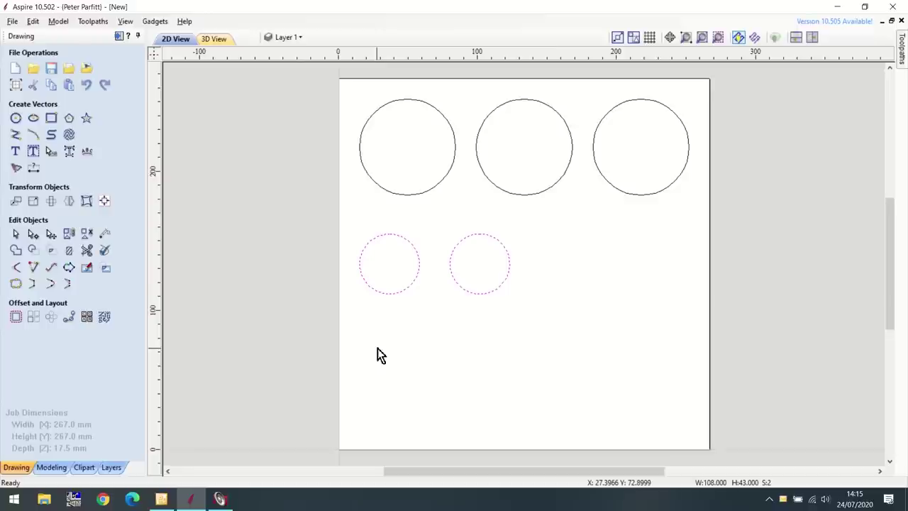
pyautogui.click(69, 200)
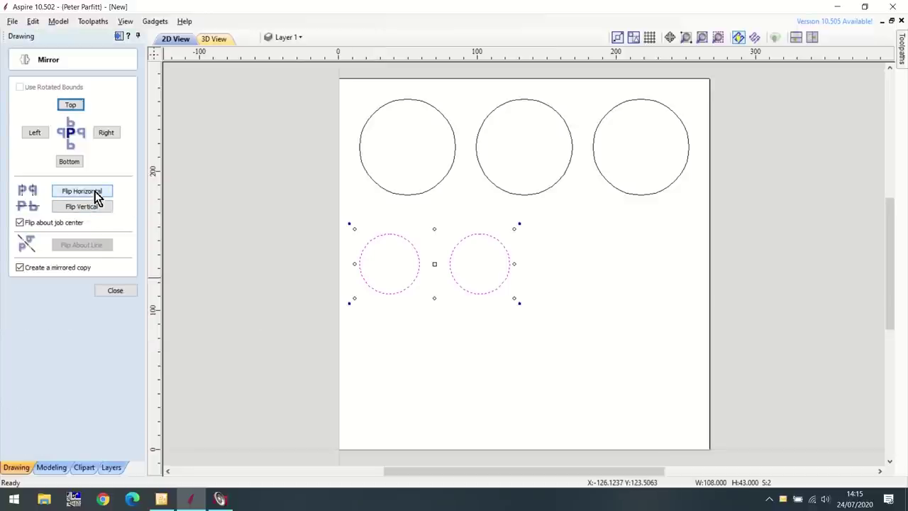
pyautogui.click(97, 193)
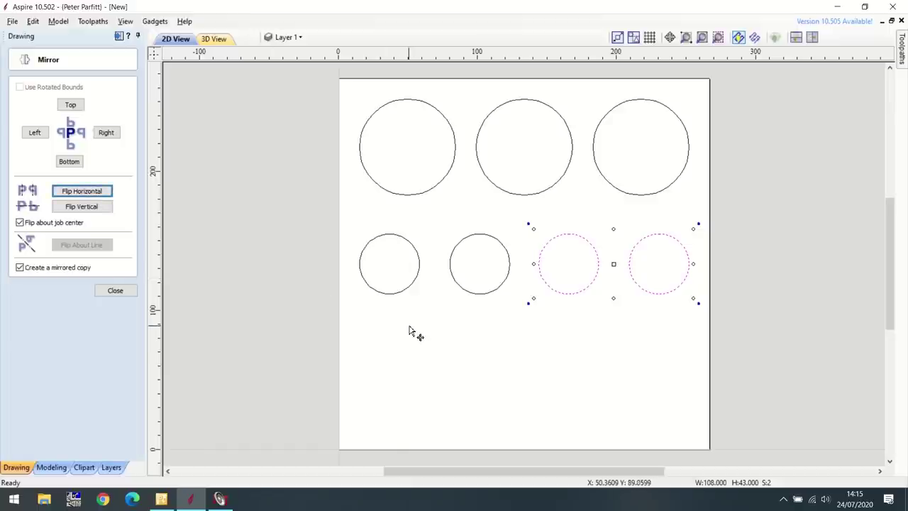
pyautogui.click(115, 290)
pyautogui.click(385, 328)
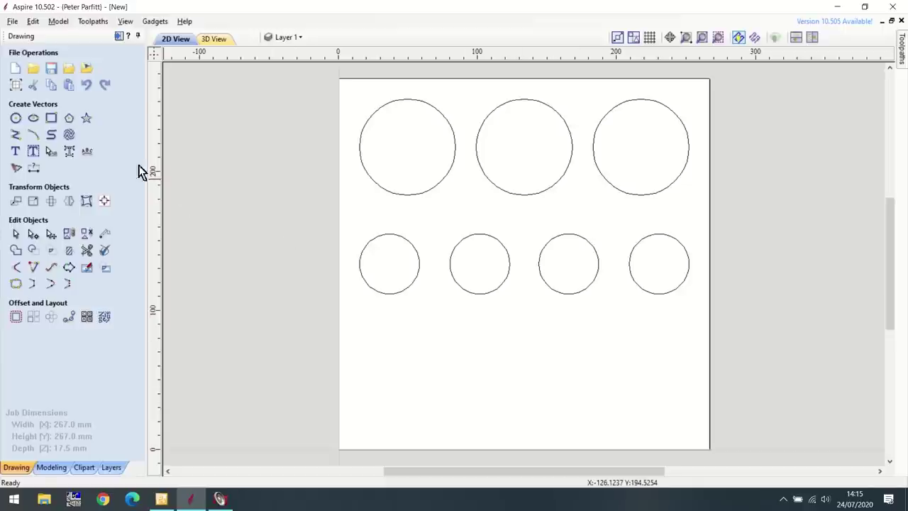
# Step: Set up a rectangle with its lower-left corner at X 15, Y 20 and externally radiused 15 mm corners
pyautogui.click(51, 118)
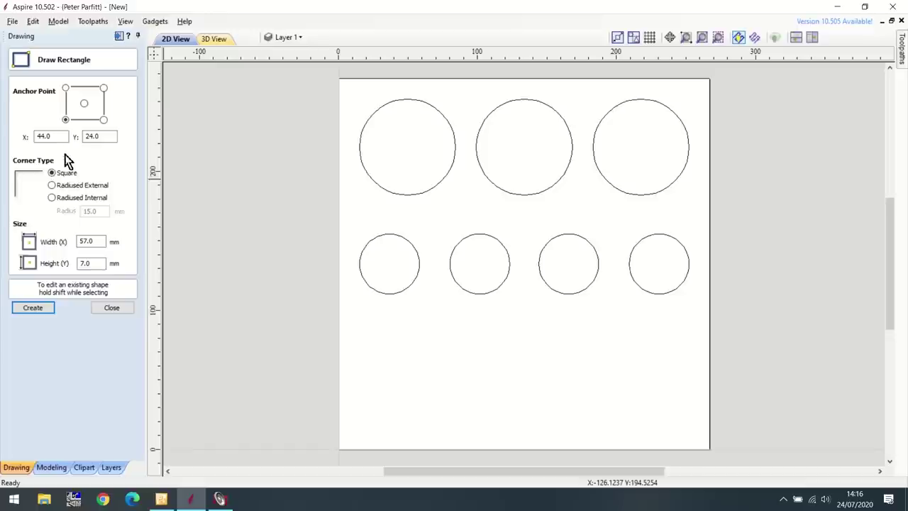
pyautogui.click(54, 137)
pyautogui.moveTo(53, 137); pyautogui.dragTo(28, 138)
pyautogui.write('15')
pyautogui.click(105, 136)
pyautogui.moveTo(105, 136); pyautogui.dragTo(78, 139)
pyautogui.write('2')
pyautogui.click(55, 187)
pyautogui.click(95, 210)
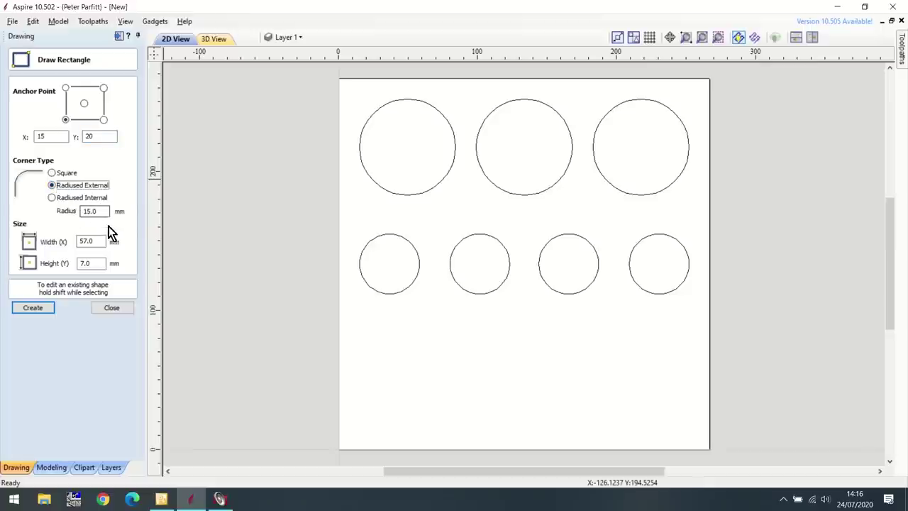
pyautogui.click(95, 214)
# Step: Create the rounded rectangle 227 mm wide and 60 mm high below the small circles
pyautogui.doubleClick(95, 241)
pyautogui.write('227')
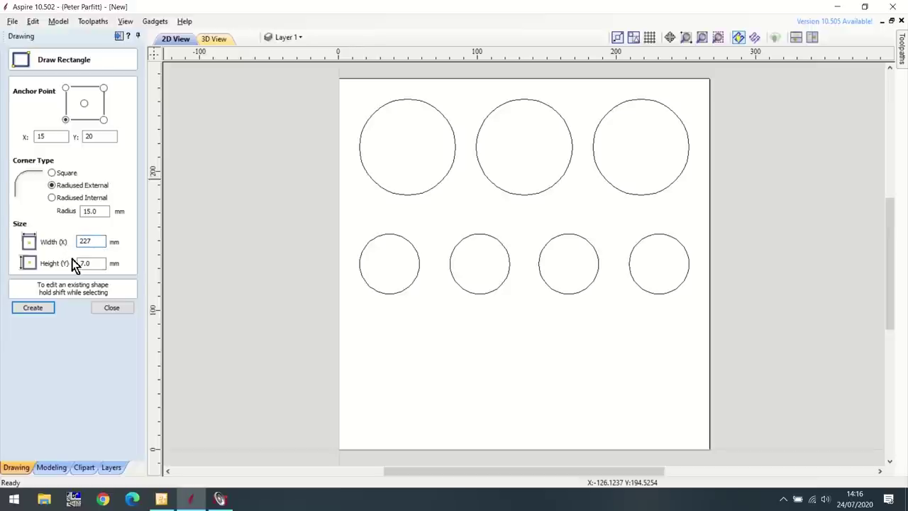
pyautogui.doubleClick(82, 263)
pyautogui.write('60')
pyautogui.click(38, 310)
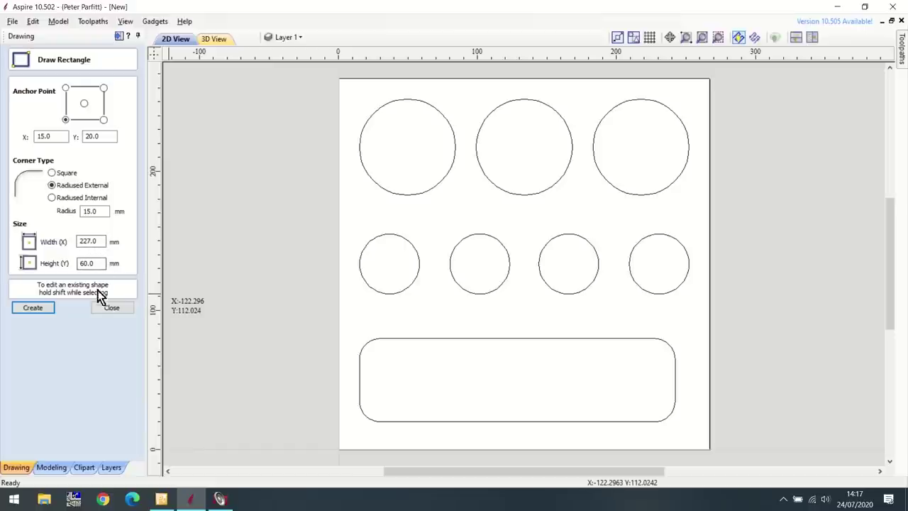
# Step: Create a 237 mm wide version of the rounded rectangle at the same position and delete the 227 mm wide one
pyautogui.click(87, 241)
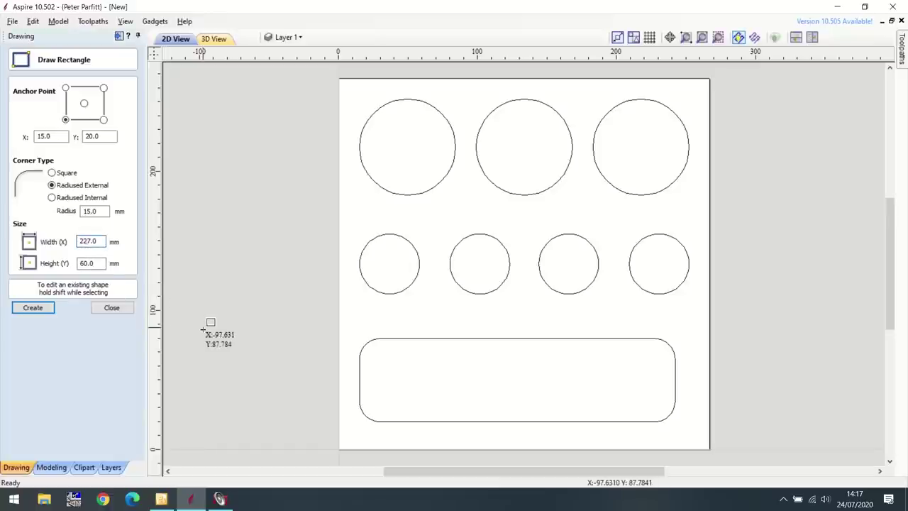
pyautogui.press('BackSpace')
pyautogui.write('3')
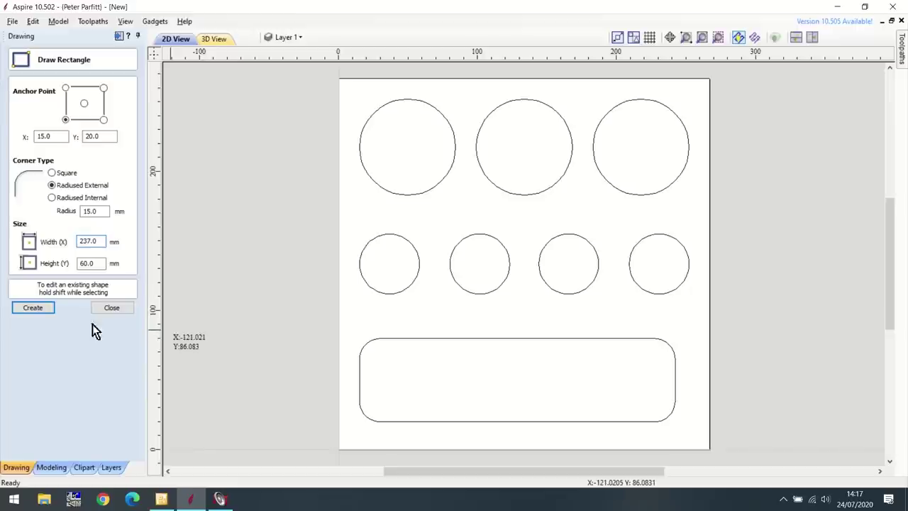
pyautogui.click(36, 311)
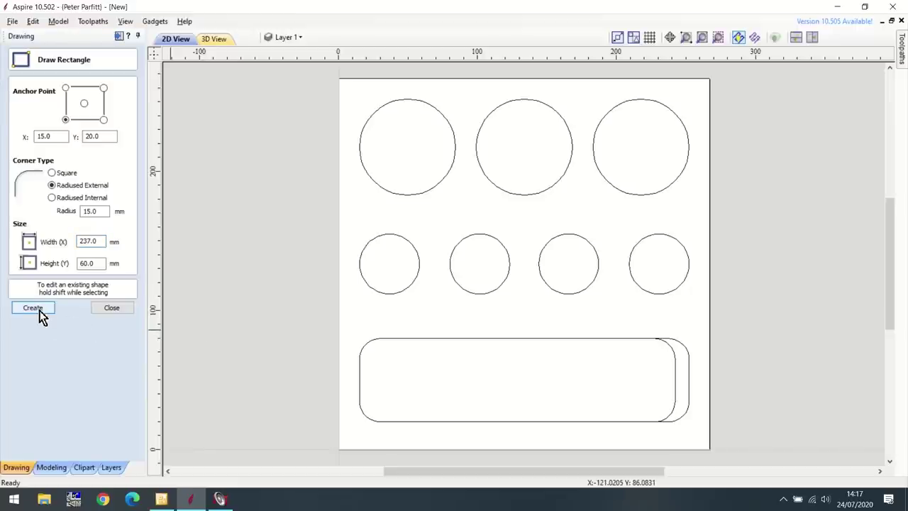
pyautogui.click(97, 312)
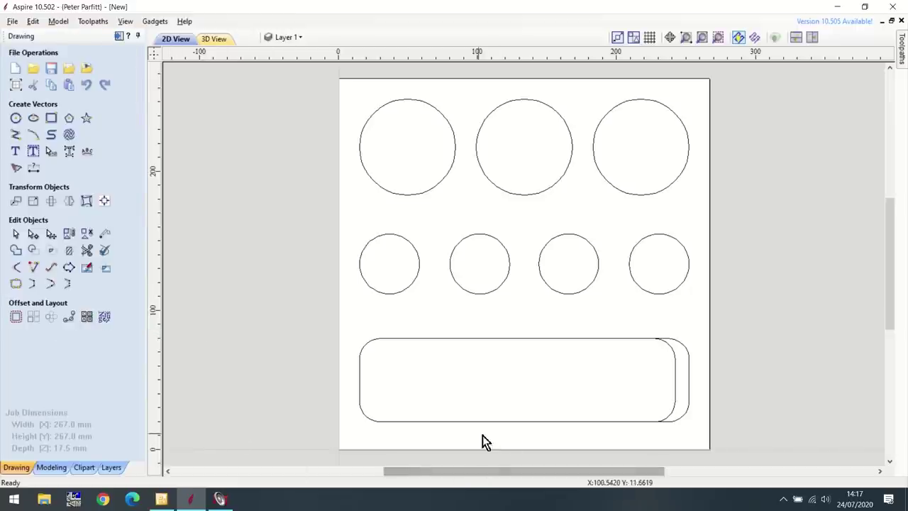
pyautogui.click(676, 385)
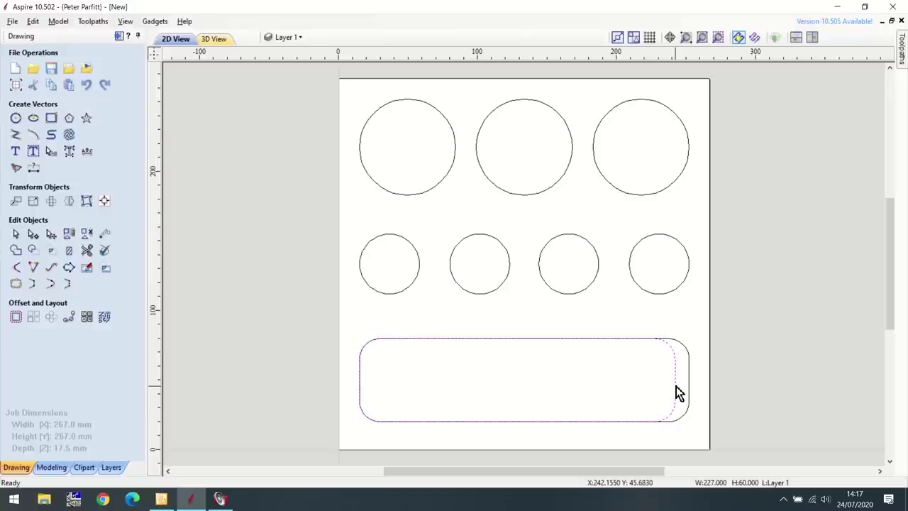
pyautogui.press('Delete')
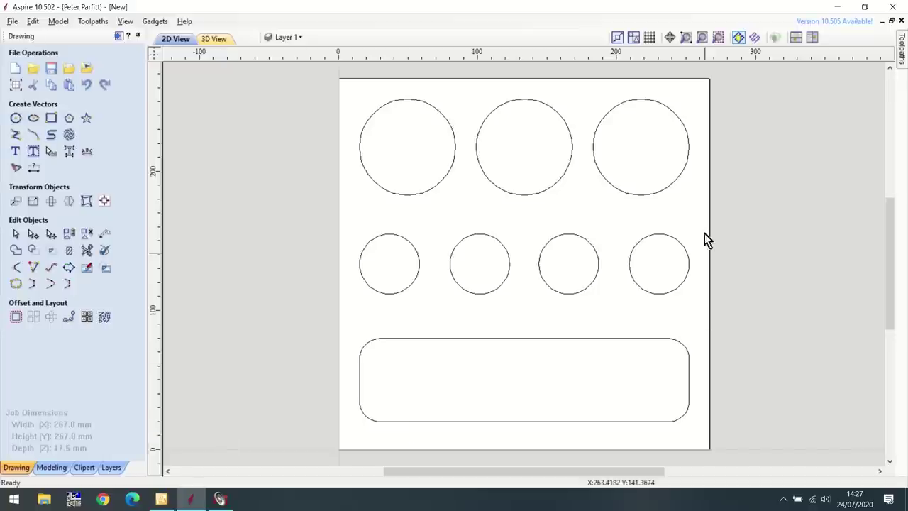
# Step: Save the drawing as Metal Storage.crv3d in the Demos folder
pyautogui.click(13, 22)
pyautogui.click(32, 88)
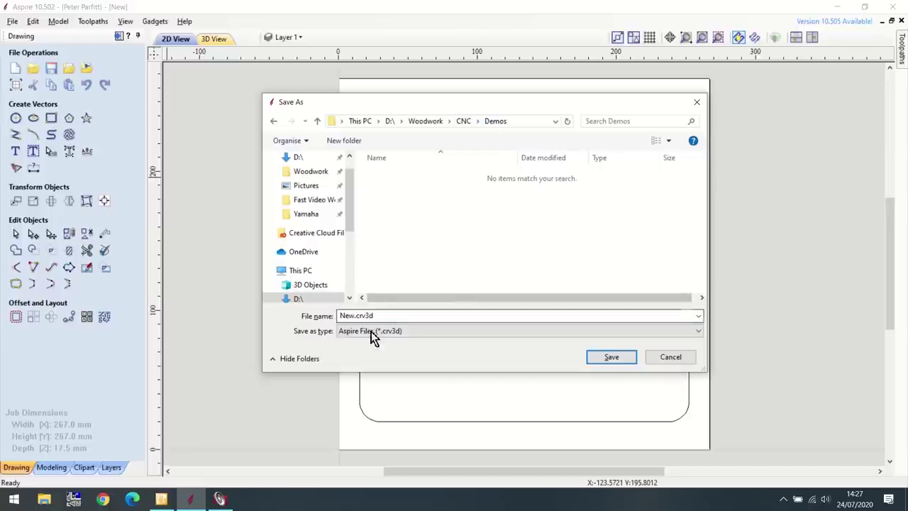
pyautogui.doubleClick(352, 314)
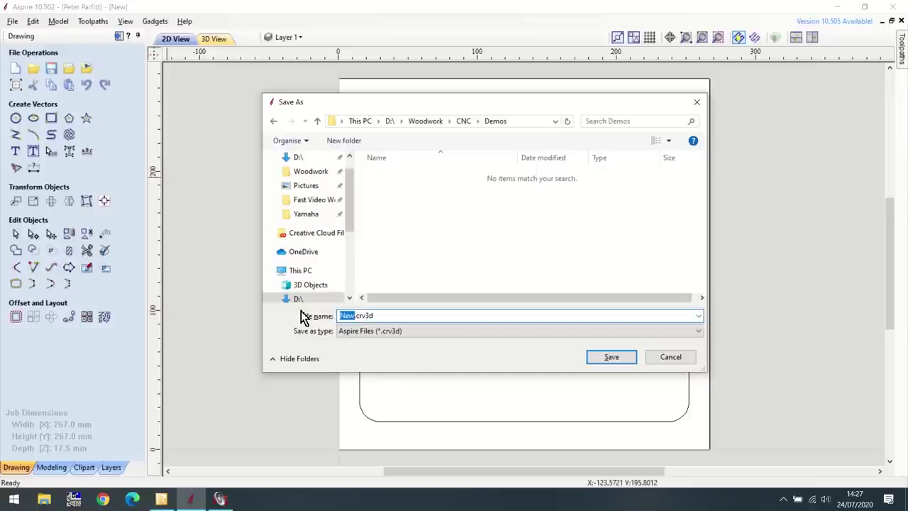
pyautogui.write('Metal Storage')
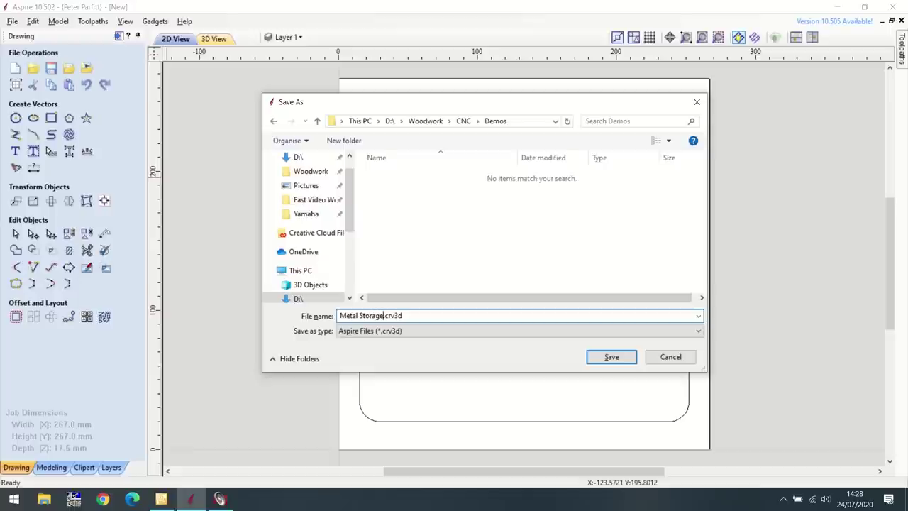
pyautogui.click(609, 361)
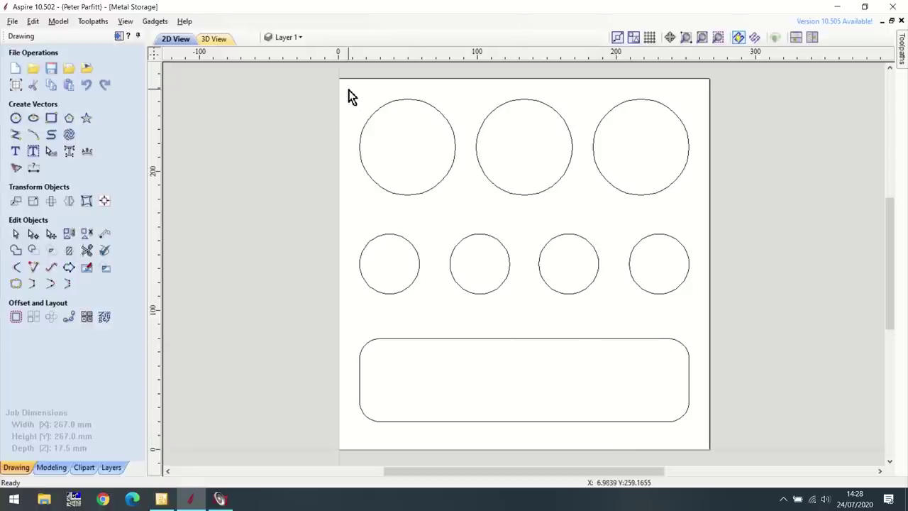
# Step: Start a 2D profile toolpath for all seven circles with a cut depth of 18 mm
pyautogui.moveTo(347, 89); pyautogui.dragTo(703, 316)
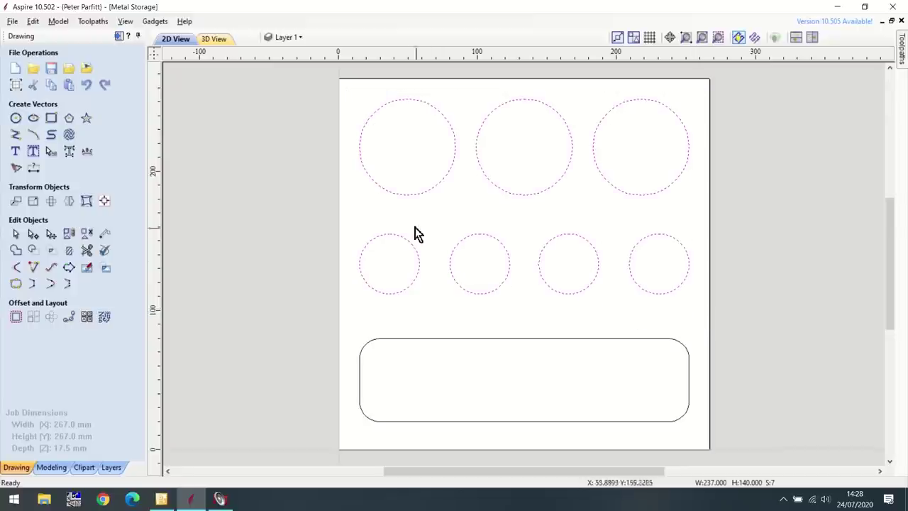
pyautogui.click(118, 36)
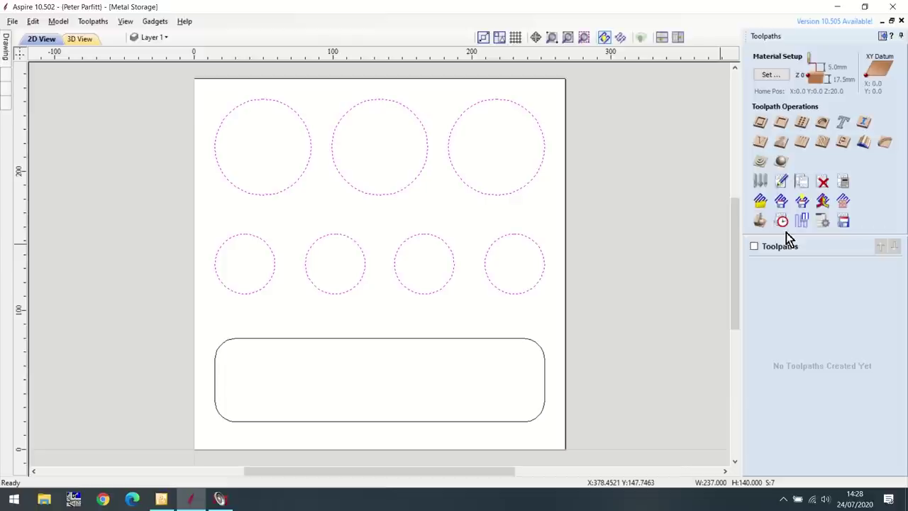
pyautogui.click(759, 126)
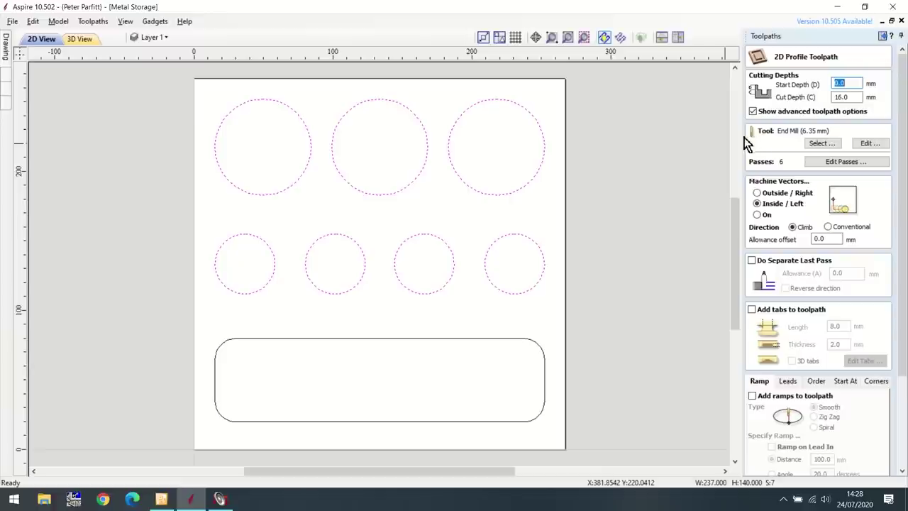
pyautogui.click(858, 96)
pyautogui.click(853, 97)
pyautogui.moveTo(853, 97); pyautogui.dragTo(826, 98)
pyautogui.write('1')
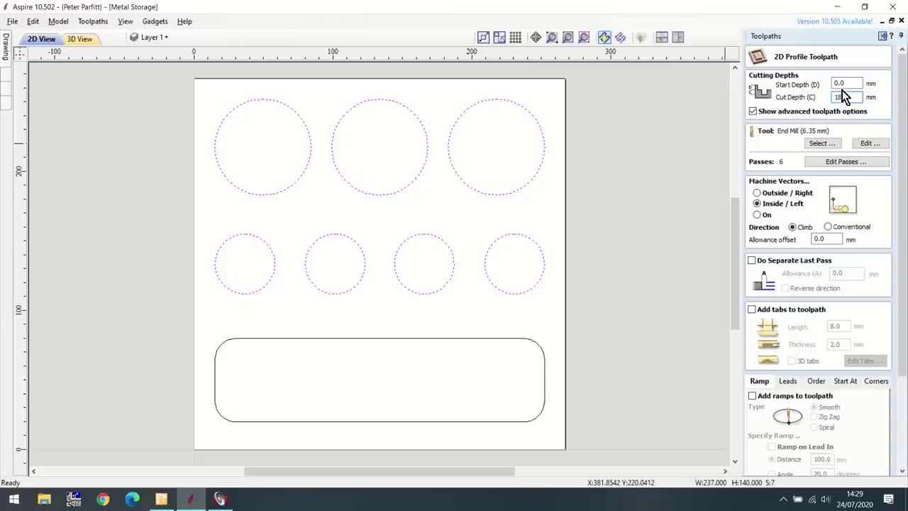
pyautogui.write('8')
# Step: Review the tool database and select the 6.35 mm end mill for the profile toolpath
pyautogui.click(820, 144)
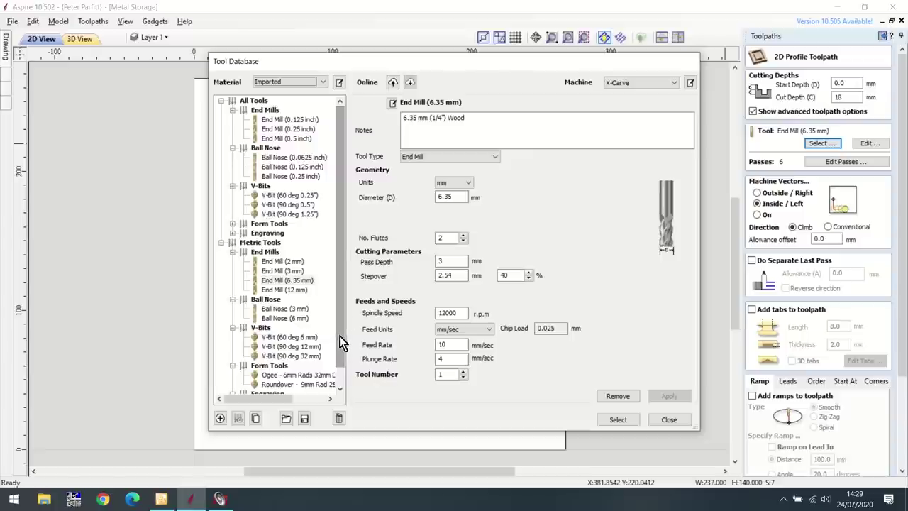
pyautogui.scroll(-1, 347, 228)
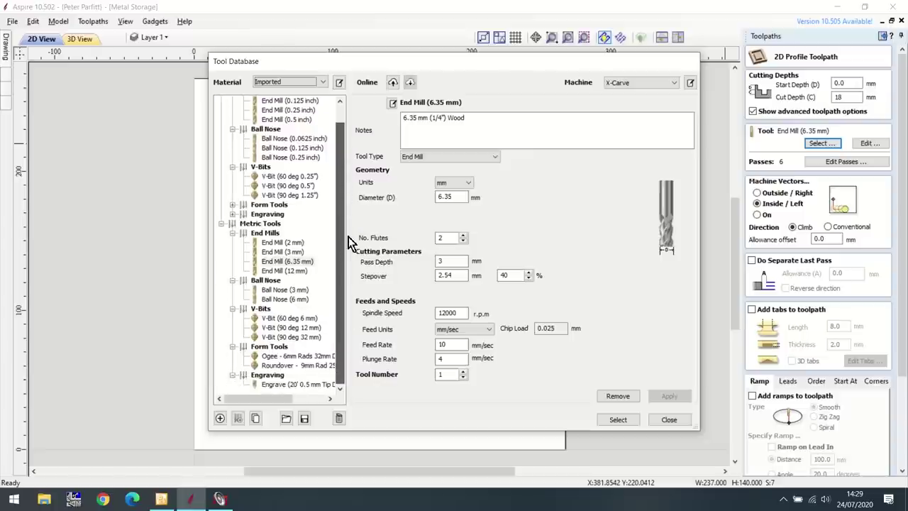
pyautogui.scroll(1, 346, 178)
pyautogui.scroll(-1, 343, 184)
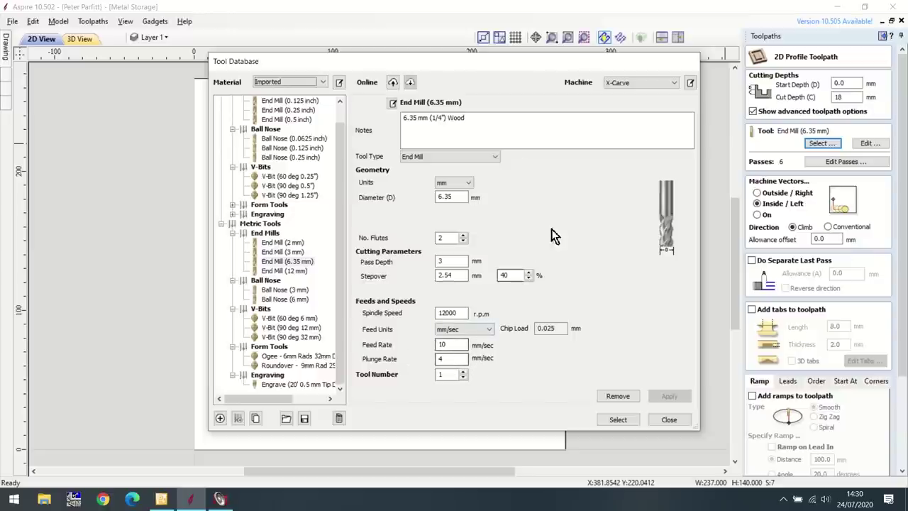
pyautogui.click(617, 419)
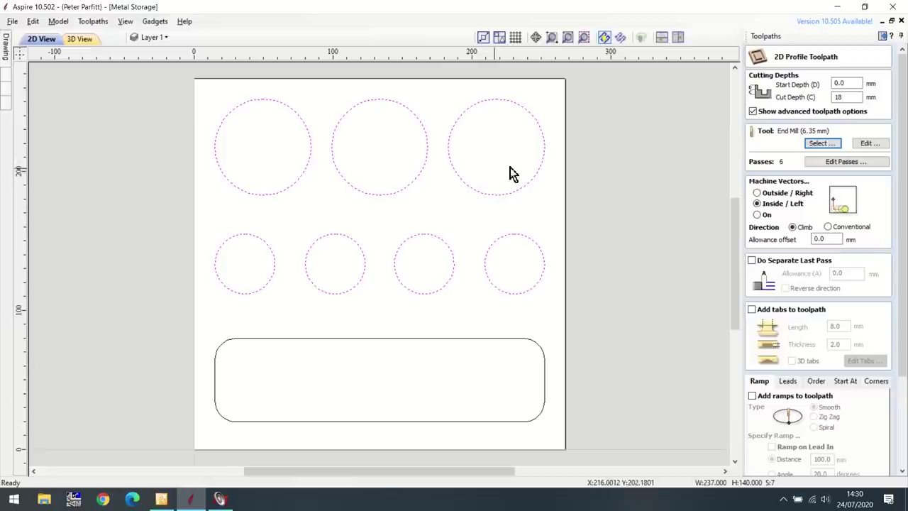
# Step: Enable tabs 8 mm long and 2 mm thick on the profile toolpath and automatically add two to each circle
pyautogui.click(751, 309)
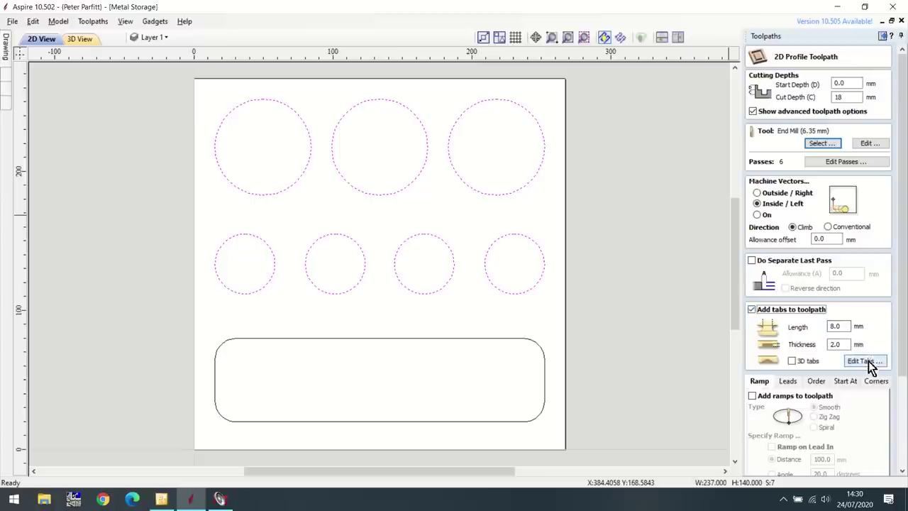
pyautogui.click(866, 361)
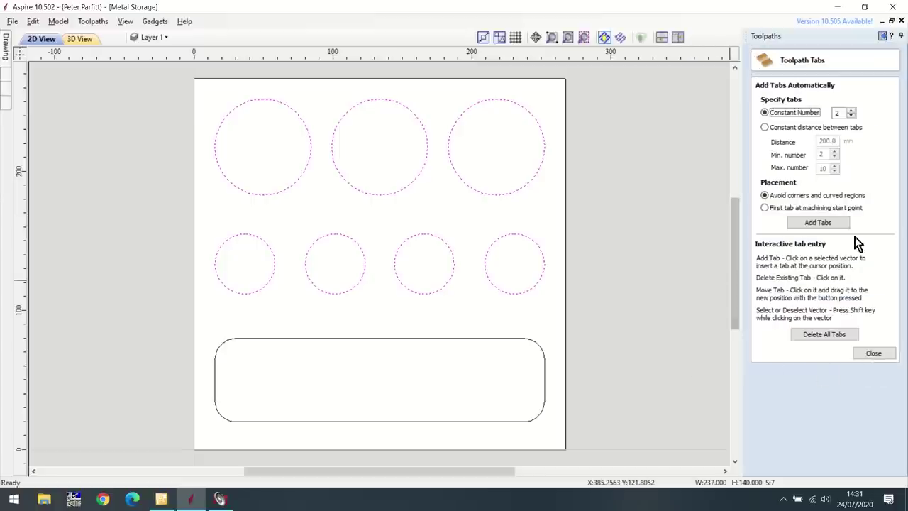
pyautogui.click(824, 223)
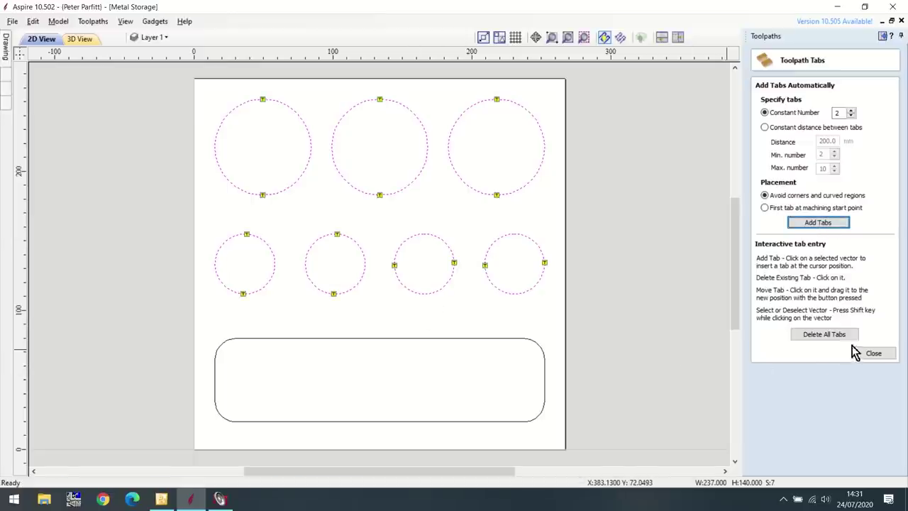
pyautogui.click(873, 353)
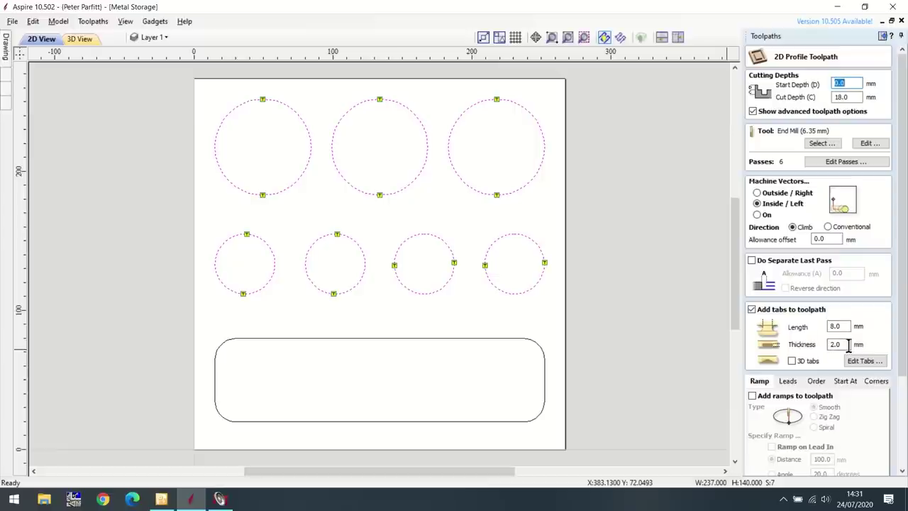
# Step: Name the profile toolpath Top Level 635 end mill and calculate it, accepting the cut through the material
pyautogui.scroll(-2, 811, 340)
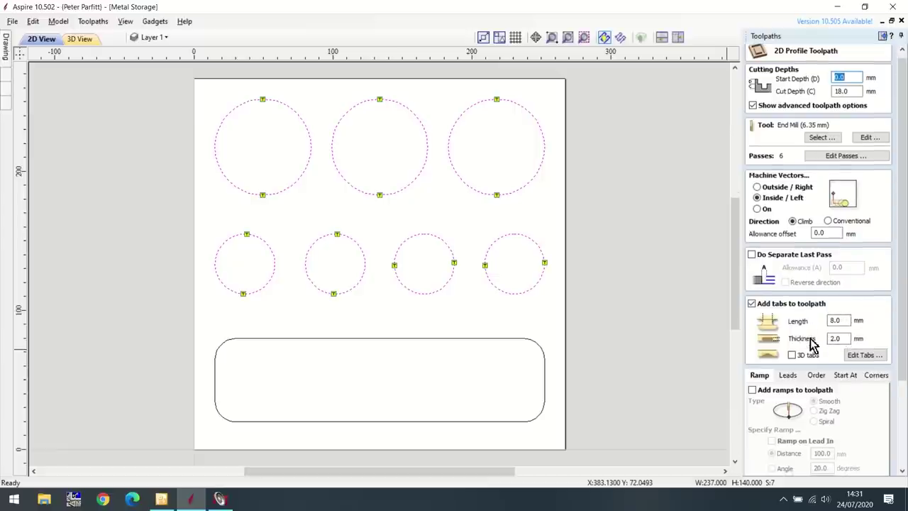
pyautogui.scroll(-2, 806, 343)
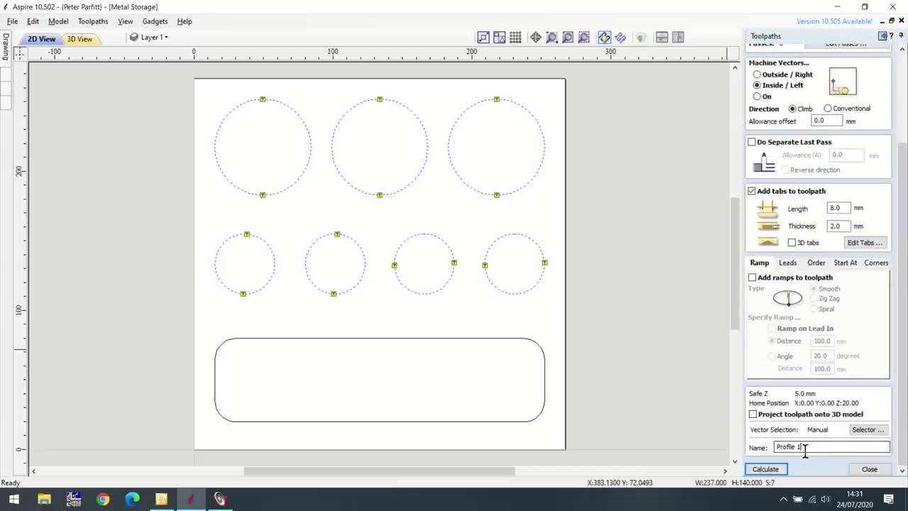
pyautogui.moveTo(804, 446); pyautogui.dragTo(772, 448)
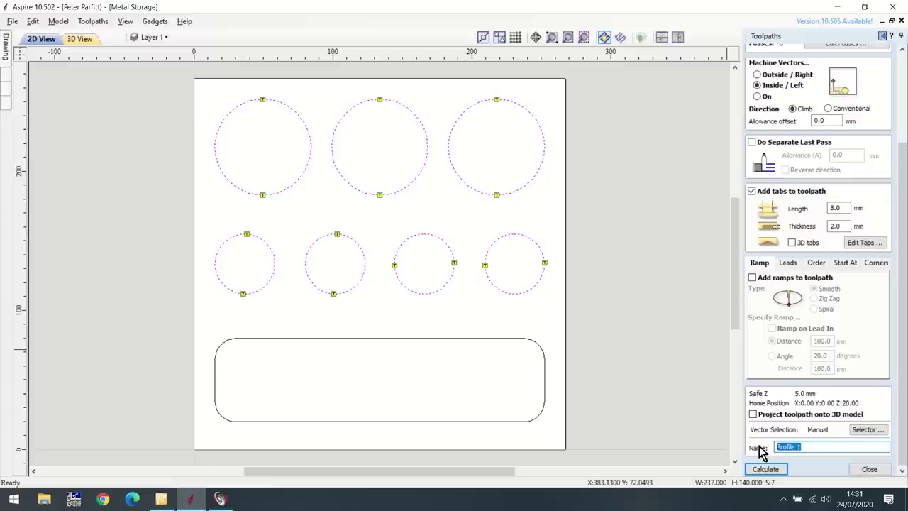
pyautogui.write('Top Level')
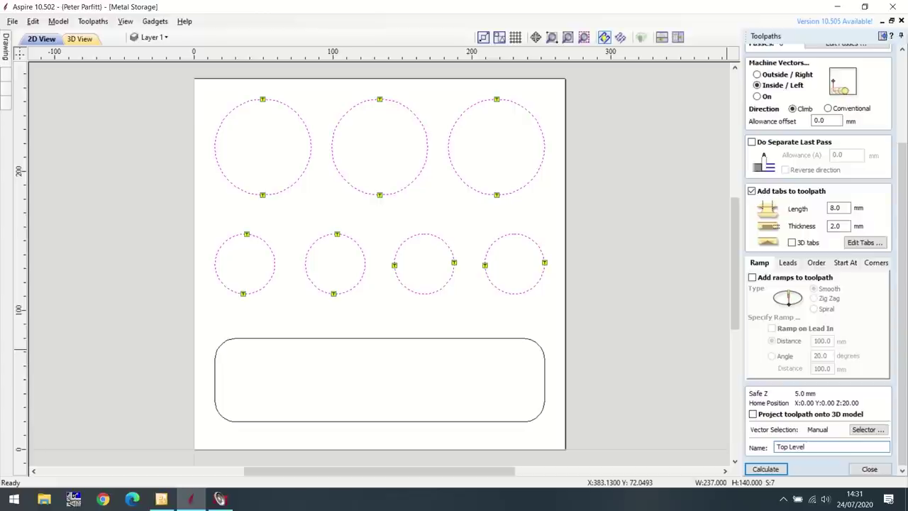
pyautogui.write('6.')
pyautogui.write('35 end mill')
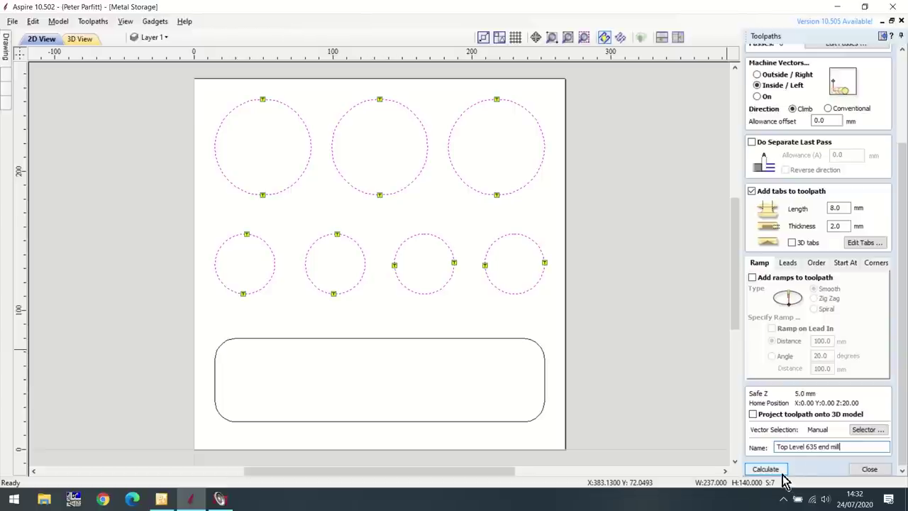
pyautogui.click(778, 475)
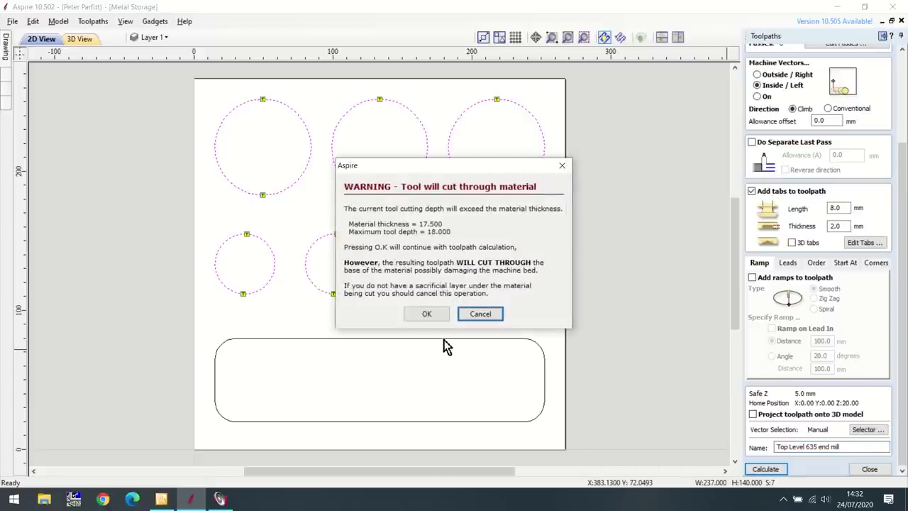
pyautogui.click(437, 317)
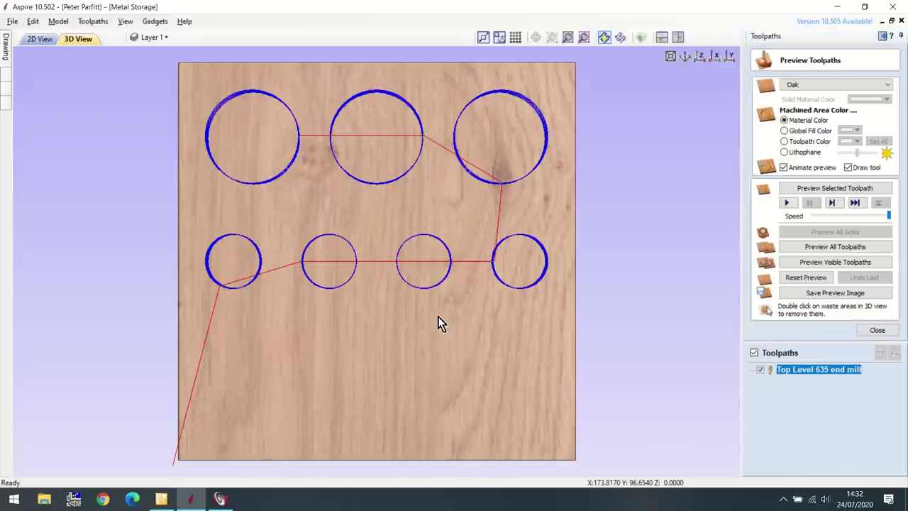
# Step: Preview the machining of the circle profile toolpath and inspect the tabs in the 3D view
pyautogui.click(840, 248)
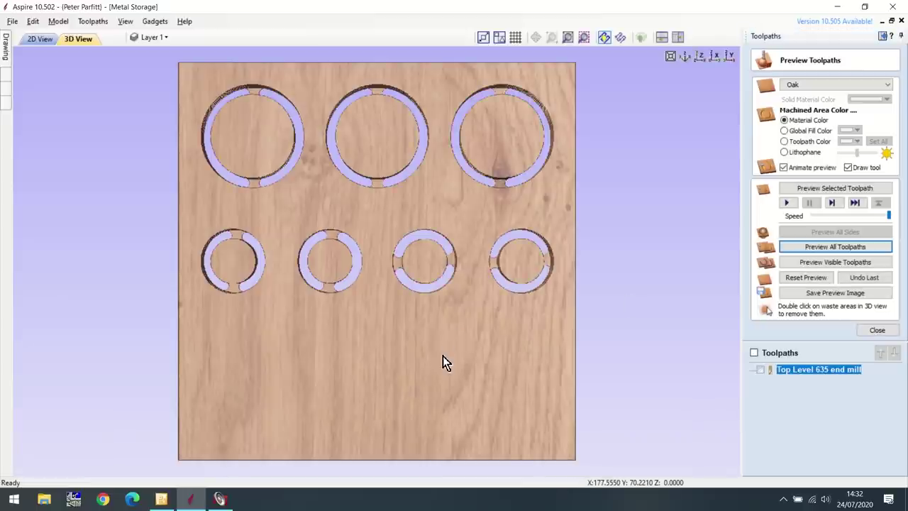
pyautogui.moveTo(441, 360); pyautogui.dragTo(405, 336)
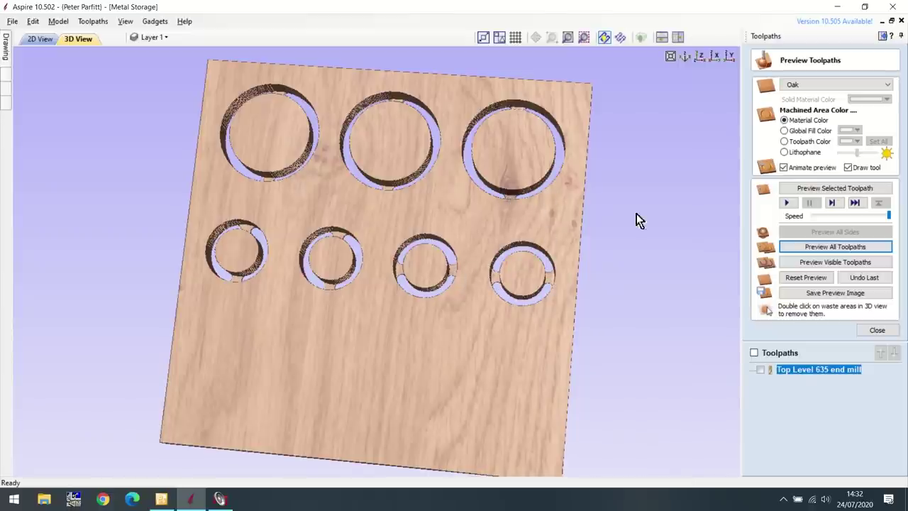
pyautogui.click(872, 331)
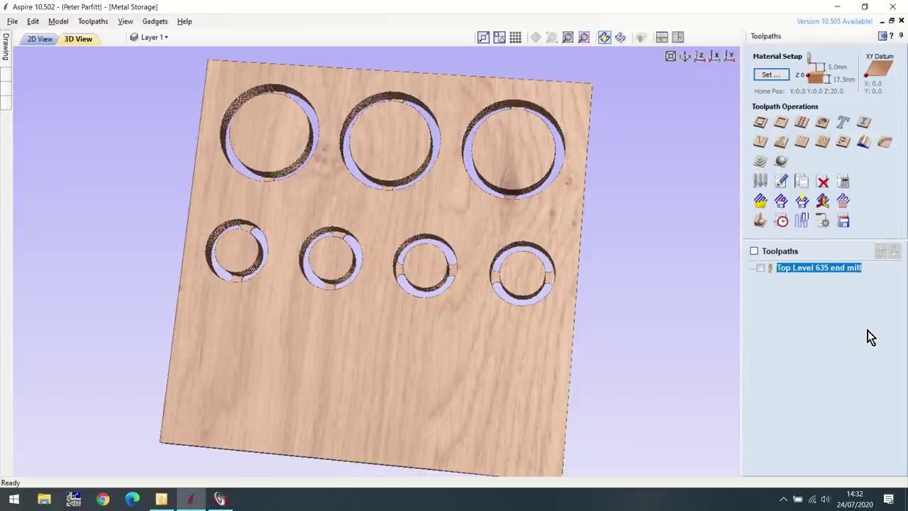
# Step: Save the circle toolpath as Top Level 635 end mill.gcode in the Demos folder using the X-Carve (mm) post processor
pyautogui.click(844, 222)
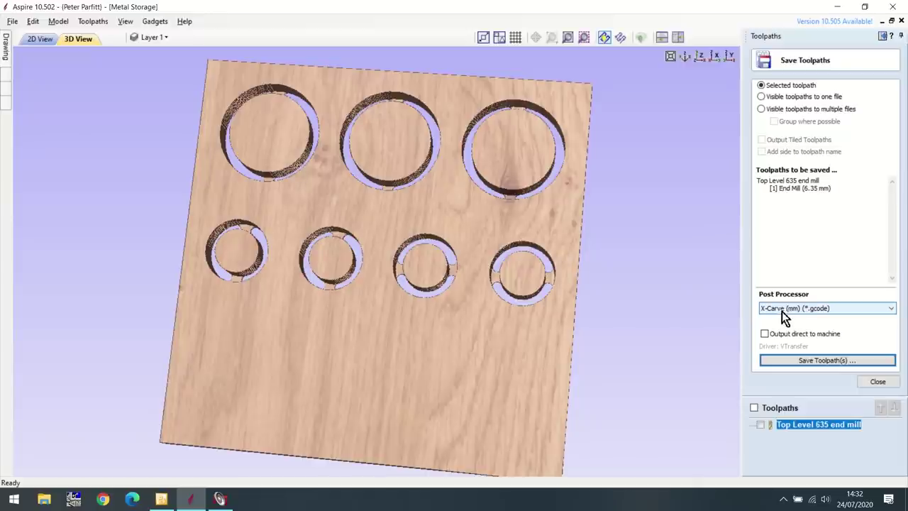
pyautogui.click(893, 309)
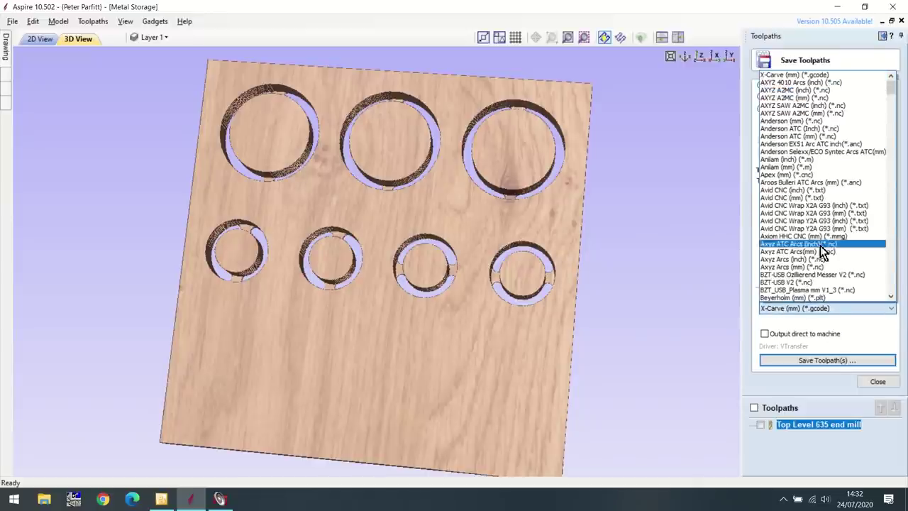
pyautogui.moveTo(892, 91); pyautogui.dragTo(890, 255)
pyautogui.click(855, 313)
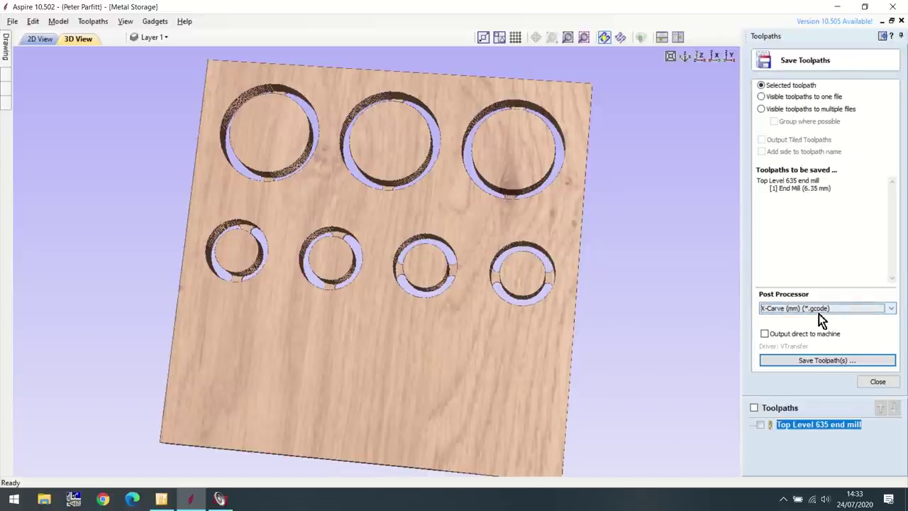
pyautogui.click(819, 362)
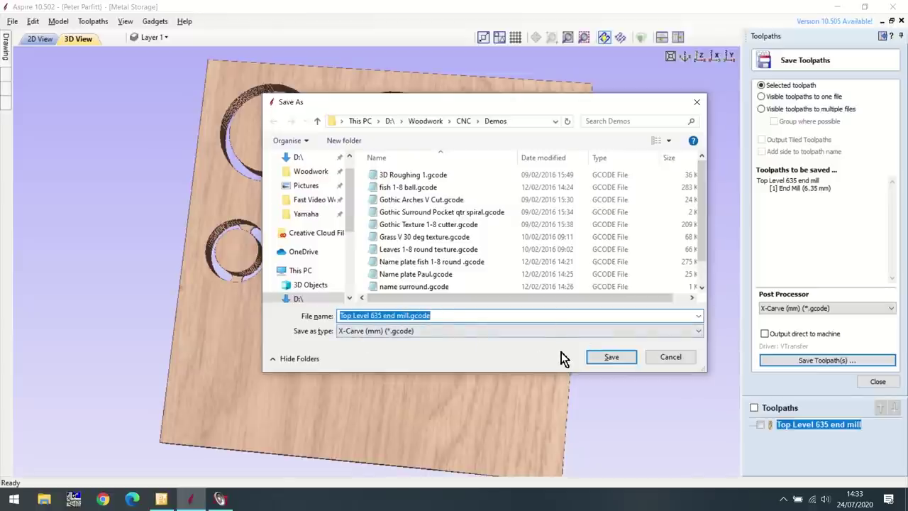
pyautogui.click(626, 360)
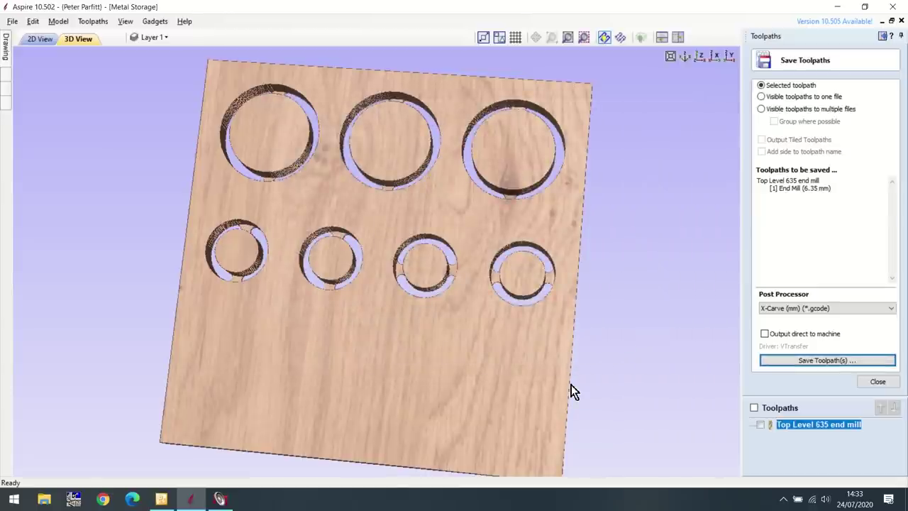
pyautogui.click(874, 382)
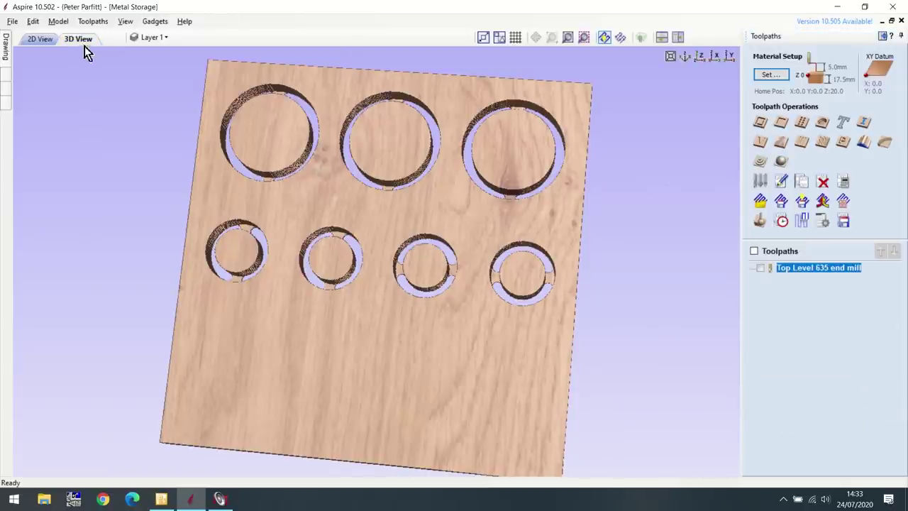
# Step: Select only the rounded rectangle in the 2D view and start a pocket toolpath for it
pyautogui.click(41, 40)
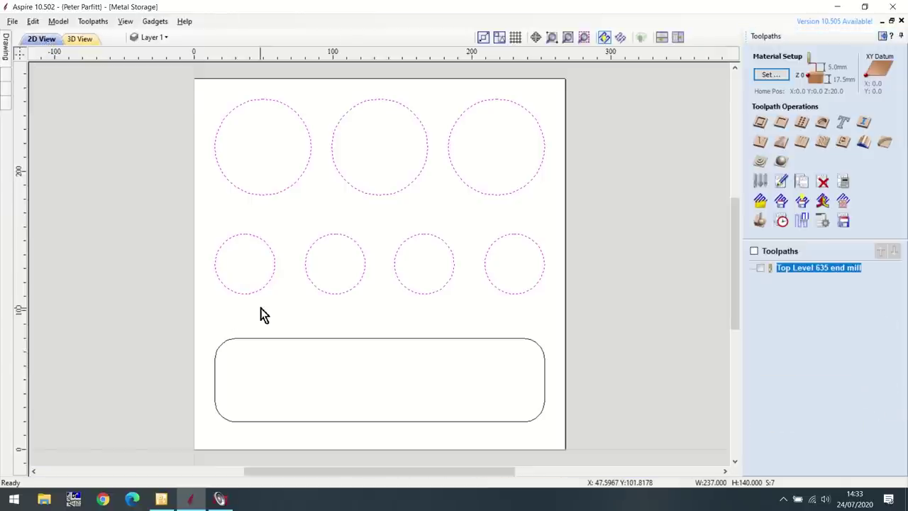
pyautogui.click(283, 322)
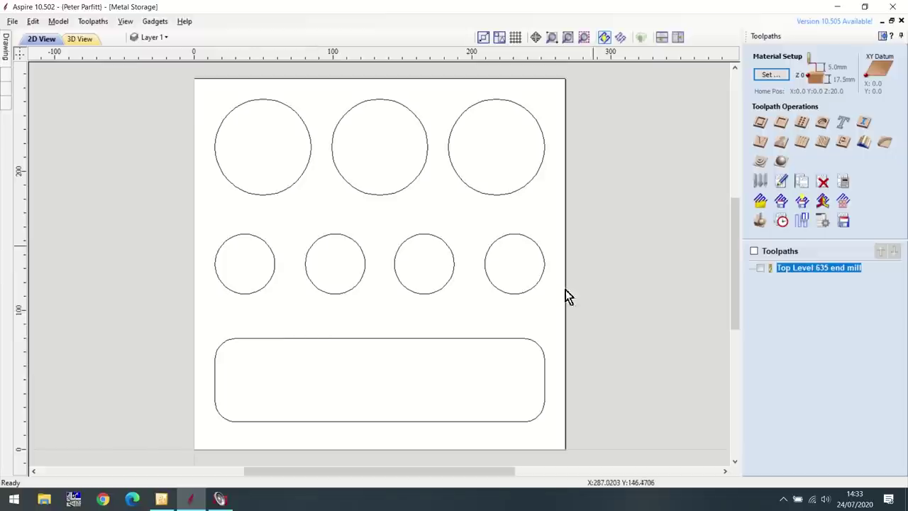
pyautogui.click(354, 339)
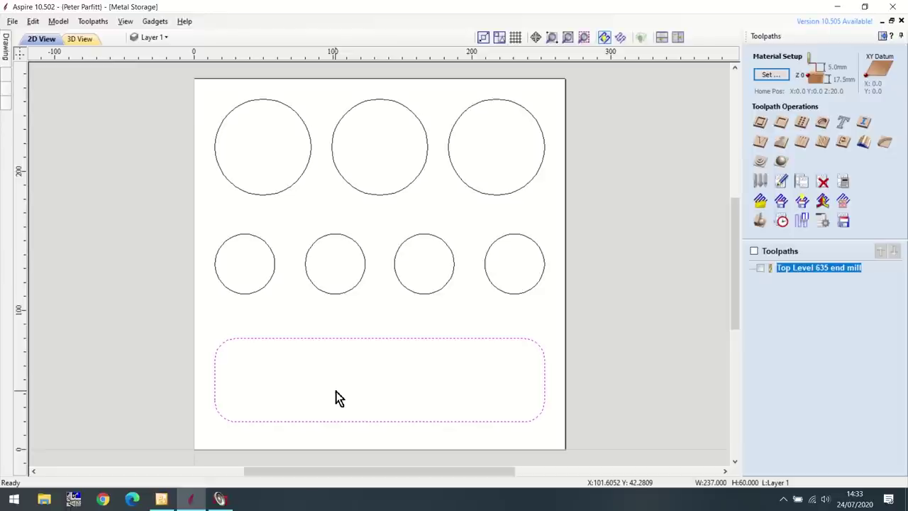
pyautogui.click(781, 124)
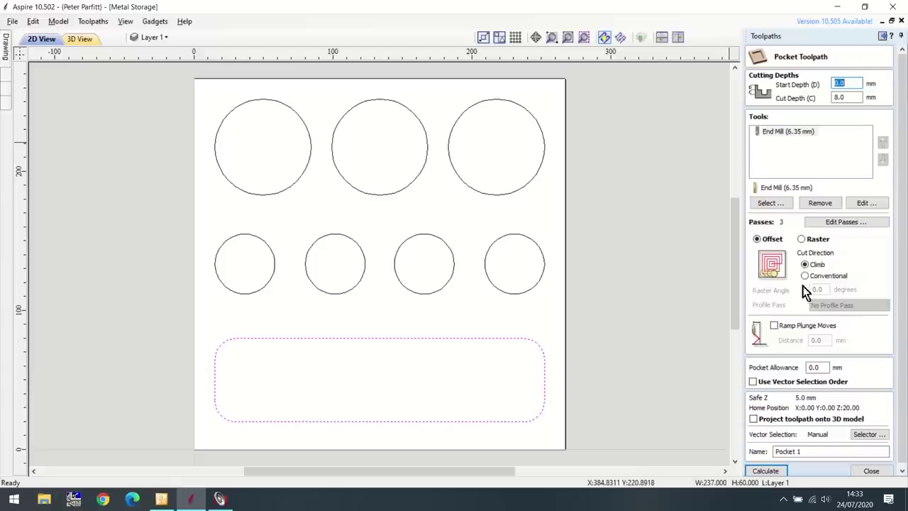
# Step: Name the pocket toolpath Top tray 635 end mill and calculate it with the 8 mm cut depth and 6.35 mm end mill
pyautogui.scroll(-1, 792, 273)
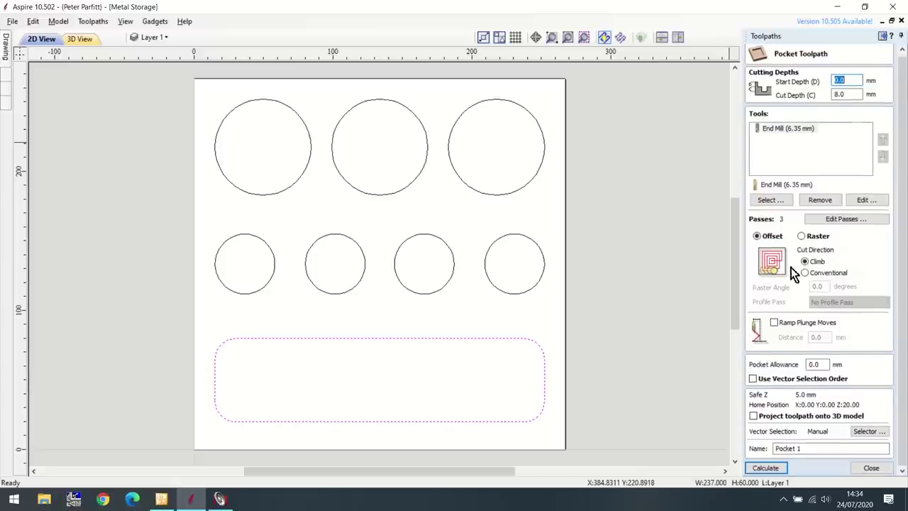
pyautogui.click(799, 448)
pyautogui.moveTo(799, 448); pyautogui.dragTo(773, 451)
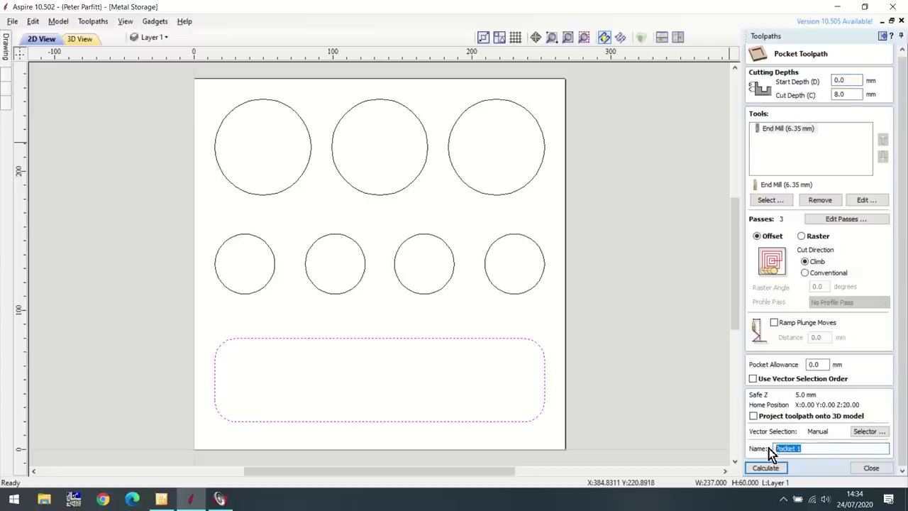
pyautogui.write('Top tray')
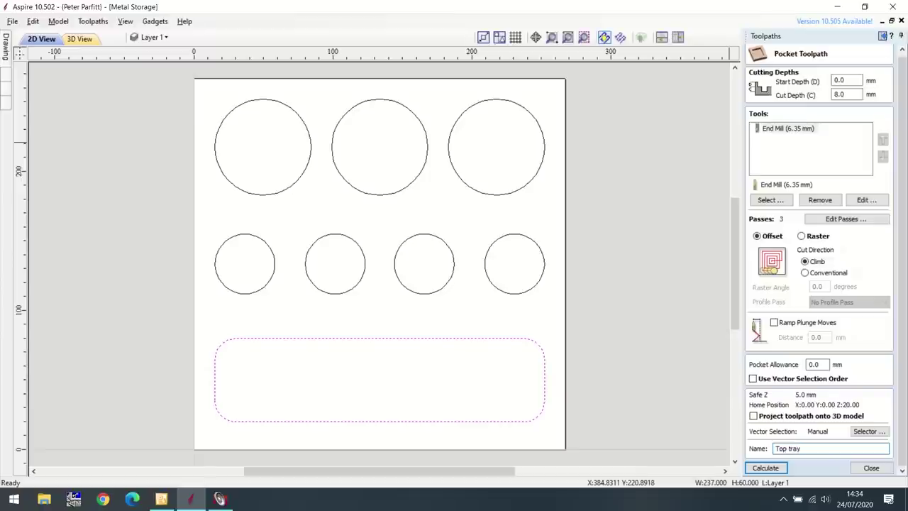
pyautogui.write('5 end mill')
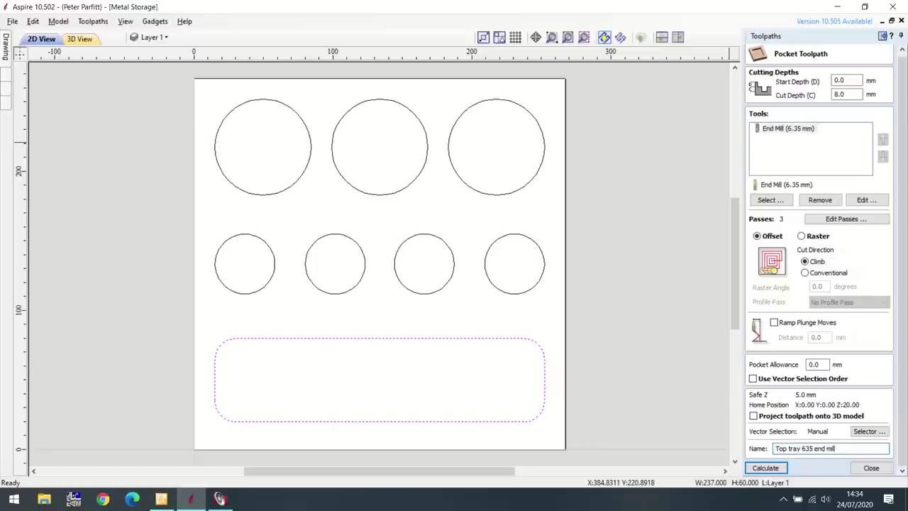
pyautogui.click(766, 469)
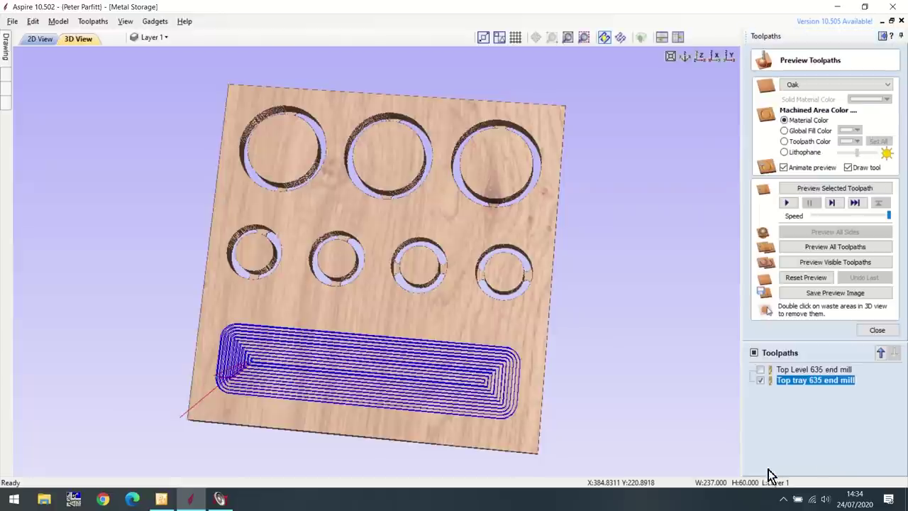
# Step: Preview all toolpaths and inspect the pocketed tray from an angled 3D view
pyautogui.click(840, 250)
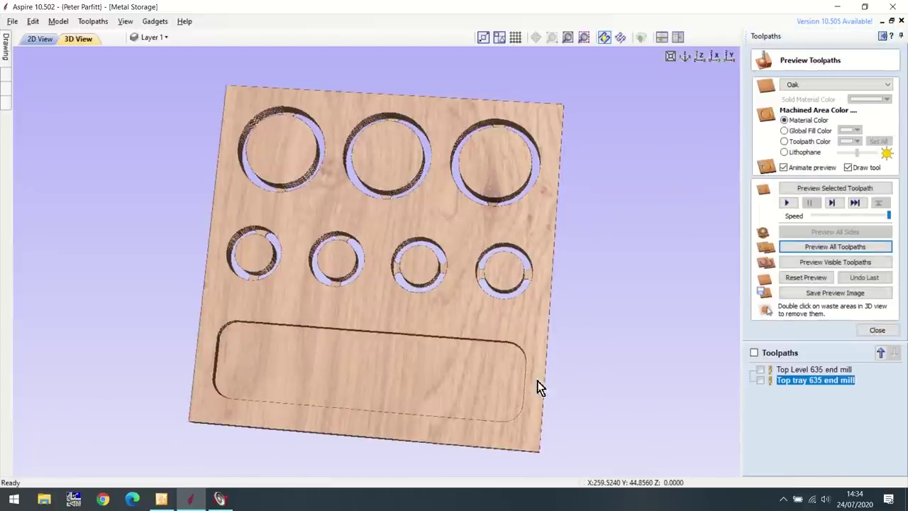
pyautogui.moveTo(541, 373); pyautogui.dragTo(462, 381)
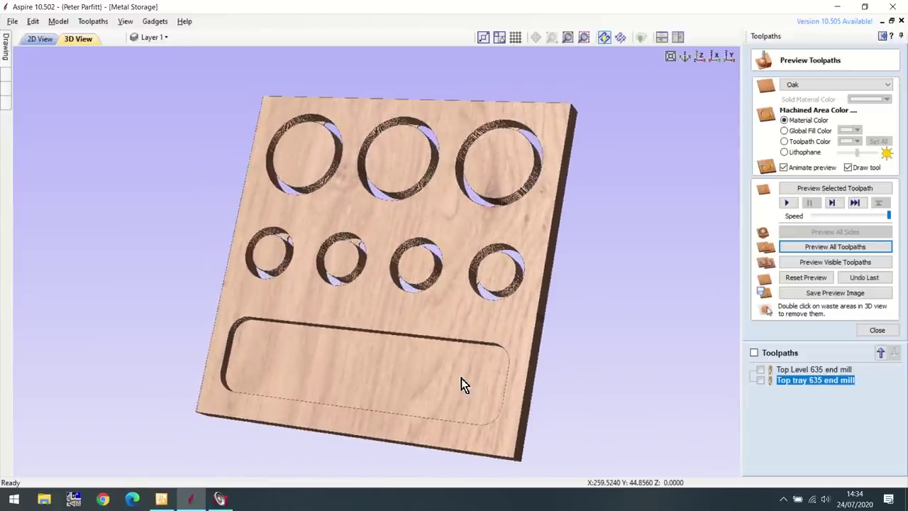
pyautogui.click(878, 331)
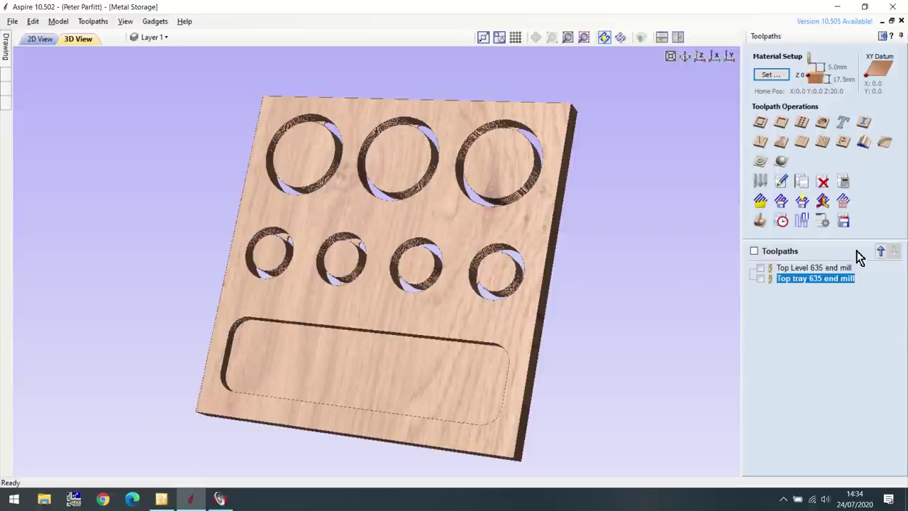
# Step: Save the pocket toolpath as Top tray 635 end mill.gcode in the Demos folder with the X-Carve (mm) post processor
pyautogui.click(843, 221)
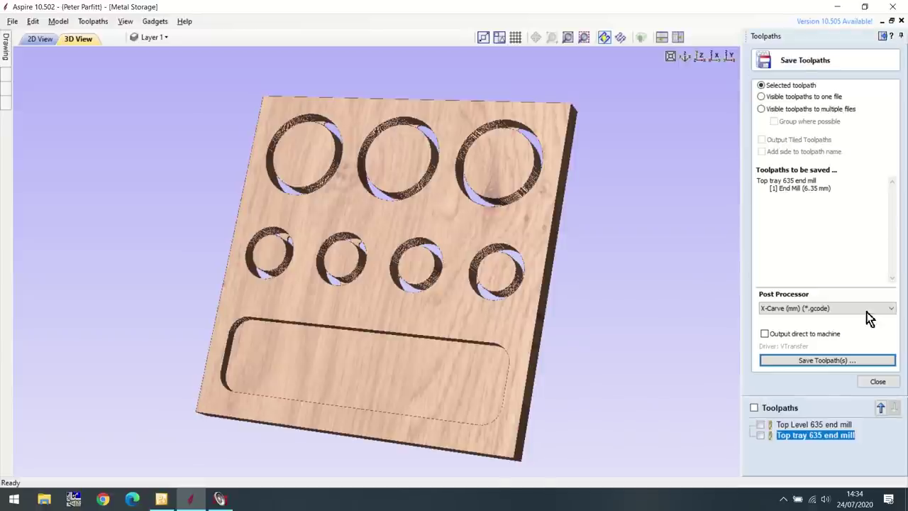
pyautogui.click(825, 360)
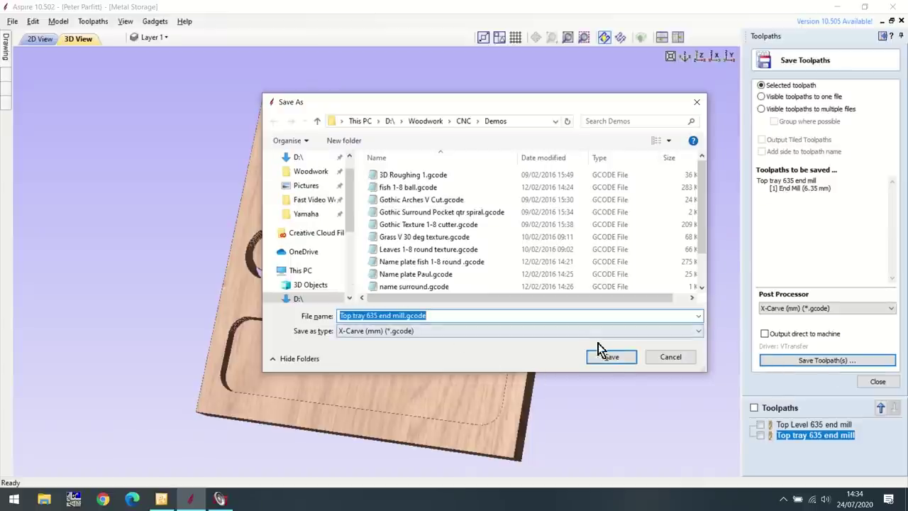
pyautogui.click(615, 358)
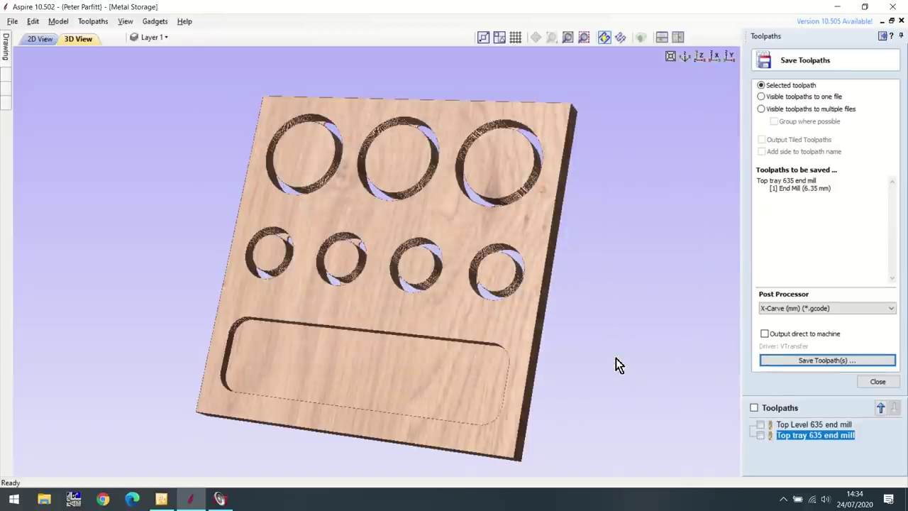
# Step: Finish saving toolpaths and delete the rounded rectangle from the 2D layout
pyautogui.click(880, 383)
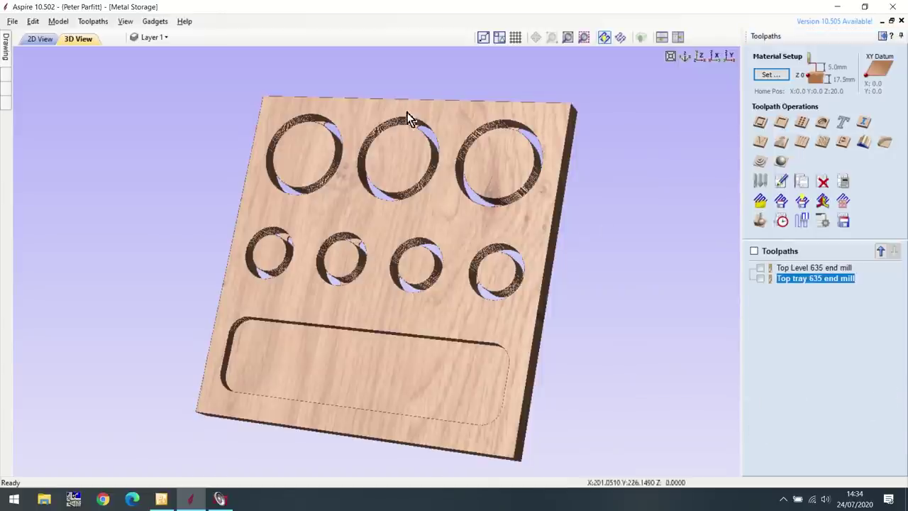
pyautogui.click(45, 41)
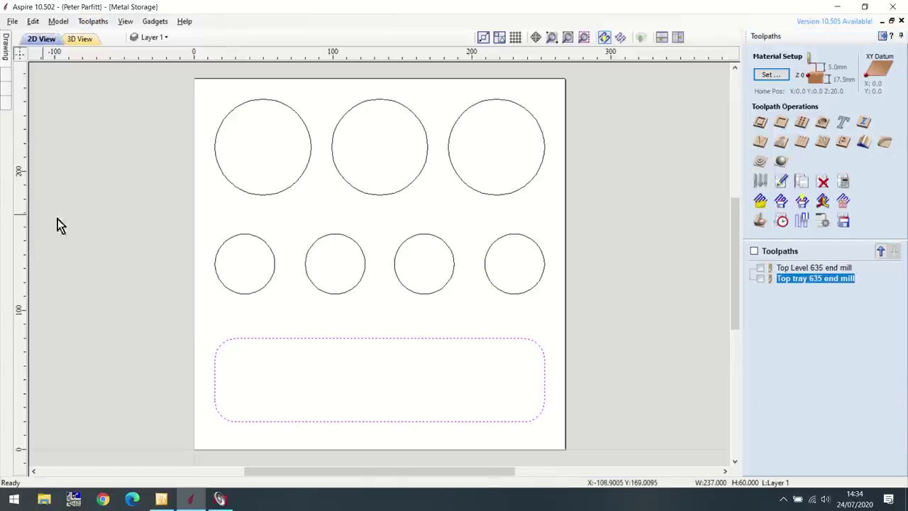
pyautogui.click(226, 319)
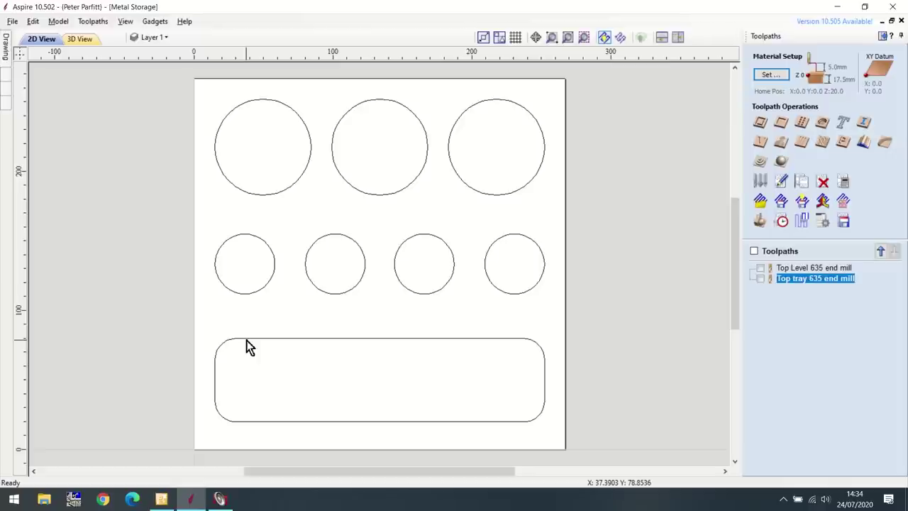
pyautogui.click(247, 340)
pyautogui.press('Delete')
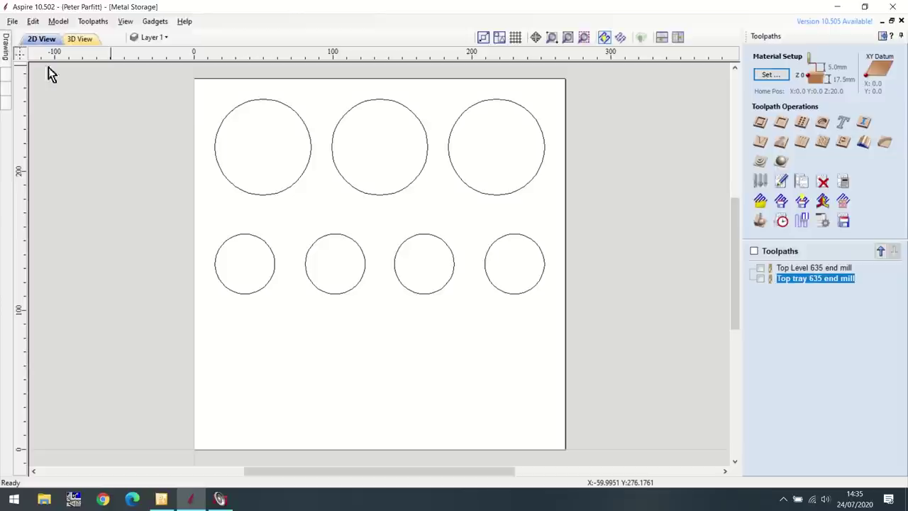
# Step: Save the job as a new file named Level 2 Metal Storage.crv3d in the Demos folder
pyautogui.click(12, 21)
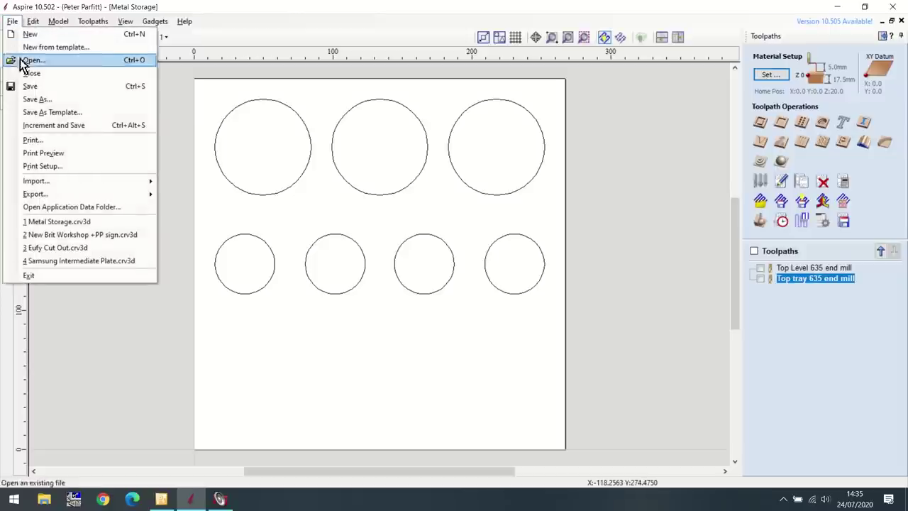
pyautogui.press('Escape')
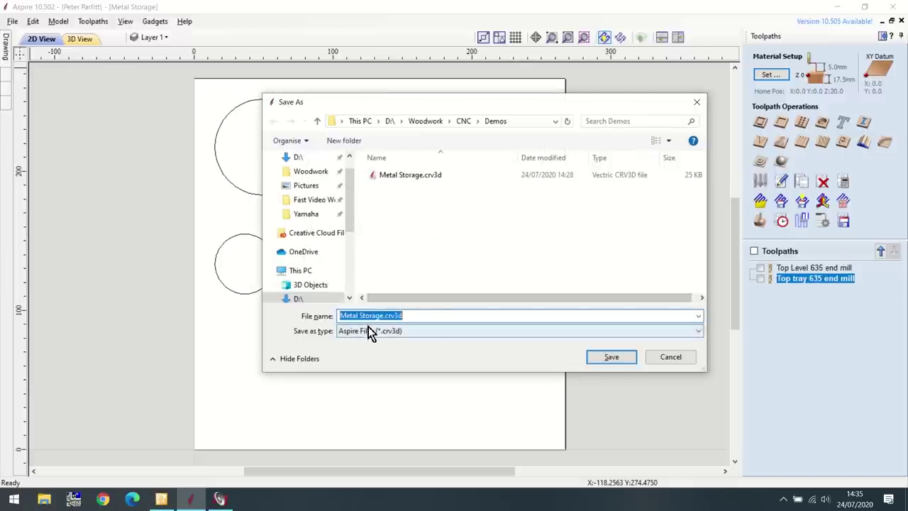
pyautogui.press('Home')
pyautogui.write('Level 2')
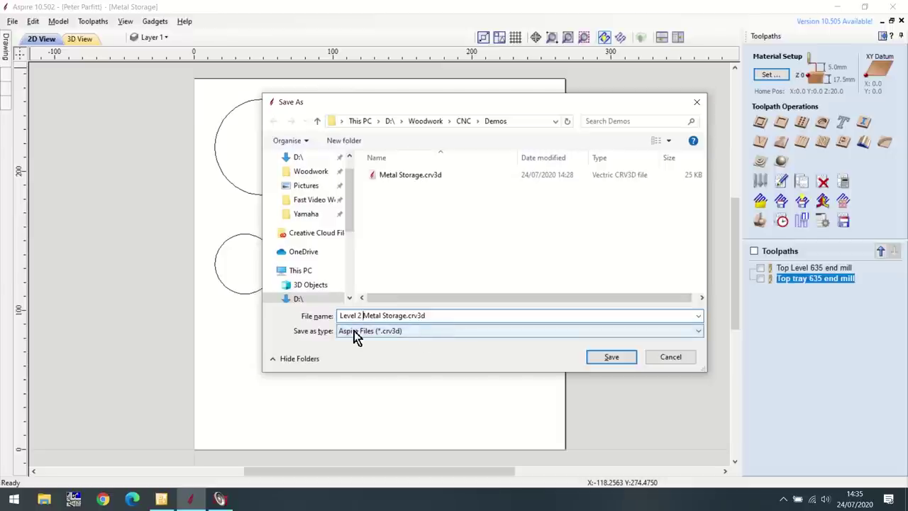
pyautogui.click(613, 359)
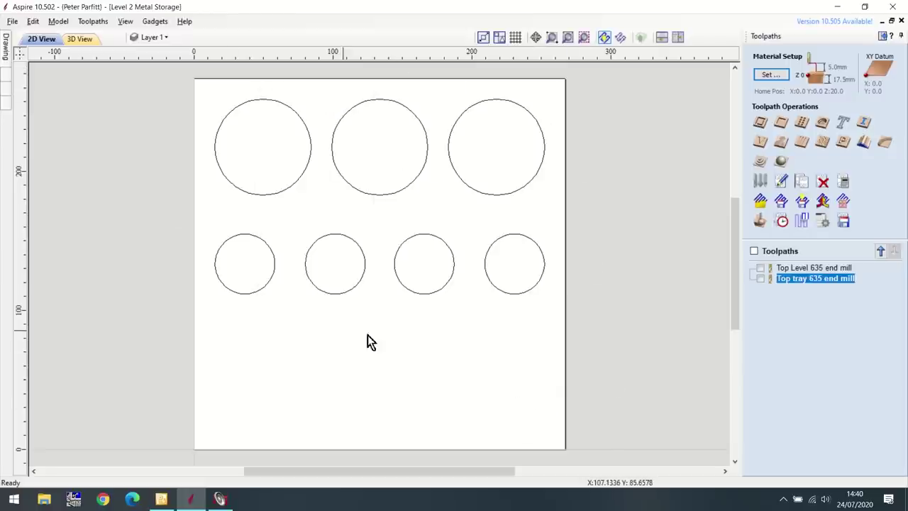
# Step: Delete all existing toolpaths from the Level 2 job
pyautogui.rightClick(821, 278)
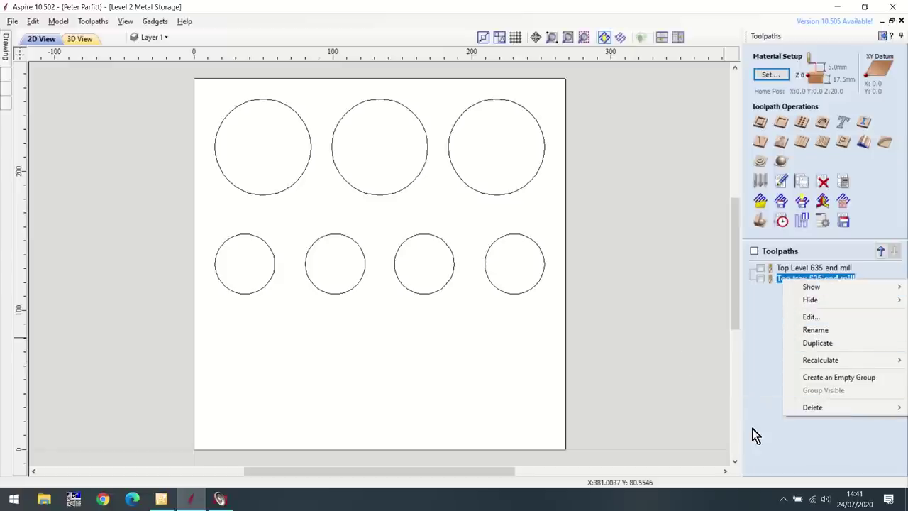
pyautogui.moveTo(817, 409)
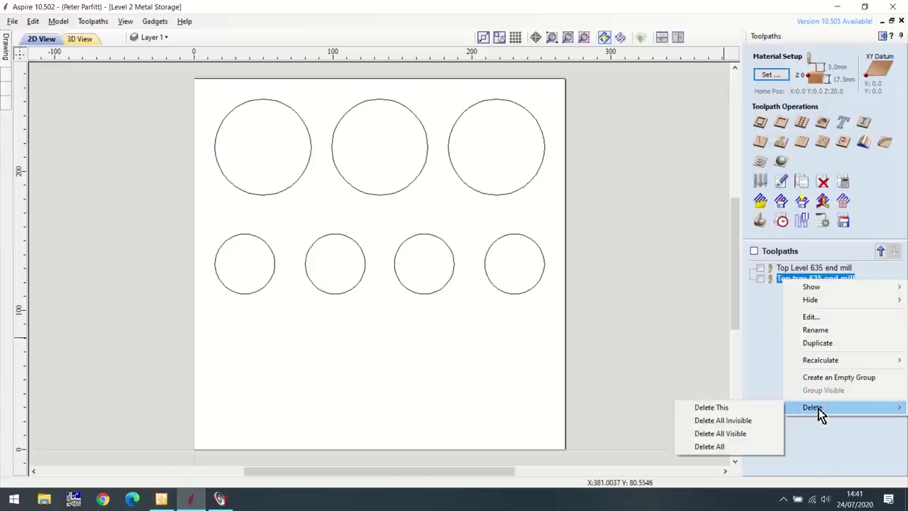
pyautogui.click(722, 447)
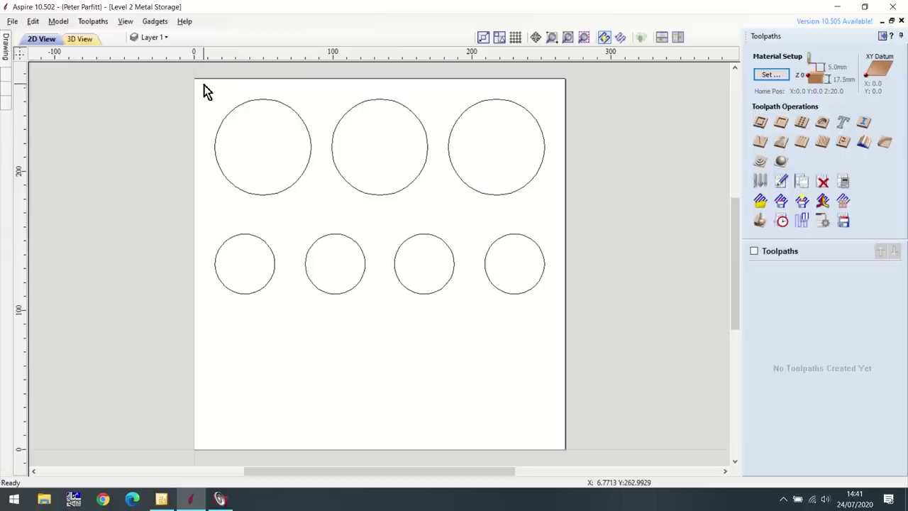
# Step: Set up an inside profile toolpath with tabs for the three large circles and the two leftmost small circles
pyautogui.moveTo(204, 84); pyautogui.dragTo(549, 221)
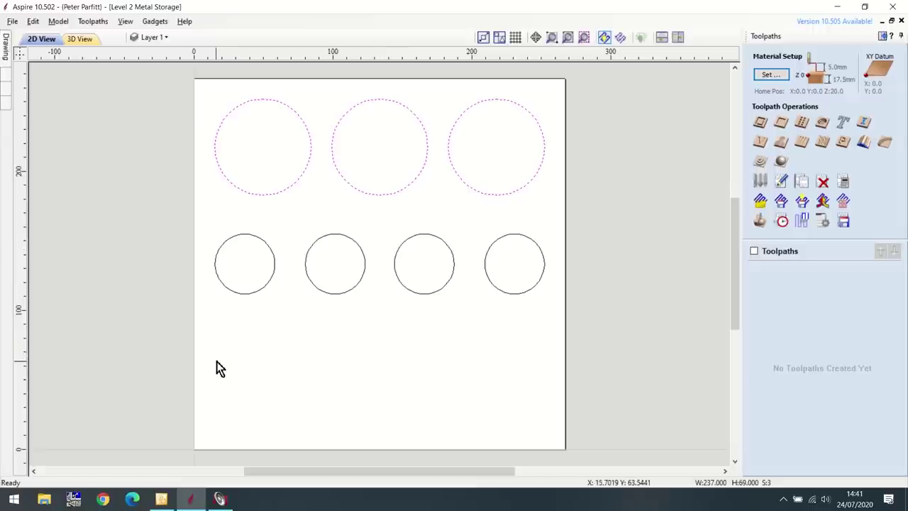
pyautogui.keyDown('shift'); pyautogui.click(249, 296); pyautogui.keyUp('shift')
pyautogui.keyDown('shift'); pyautogui.click(320, 294); pyautogui.keyUp('shift')
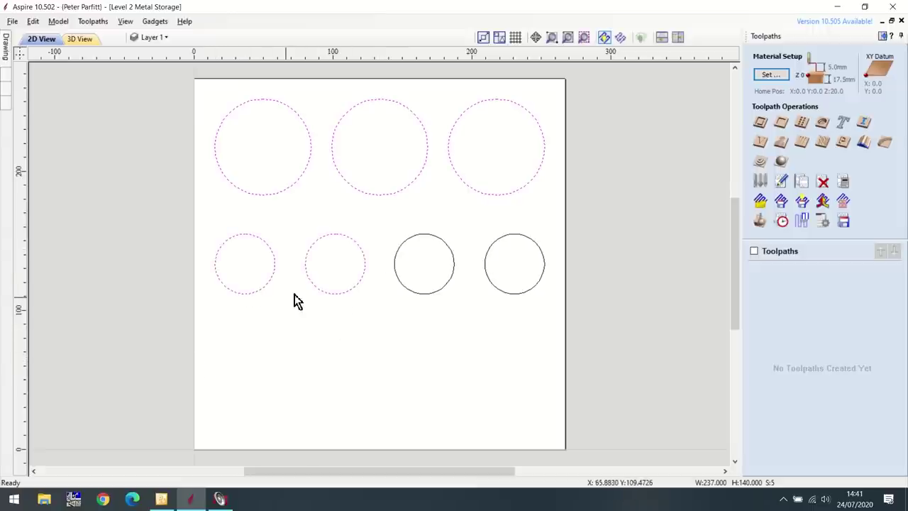
pyautogui.click(761, 123)
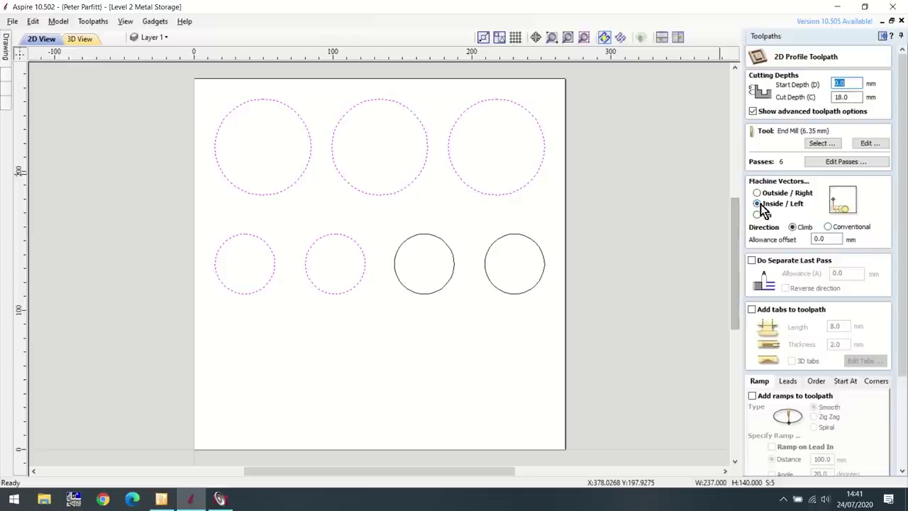
pyautogui.click(752, 310)
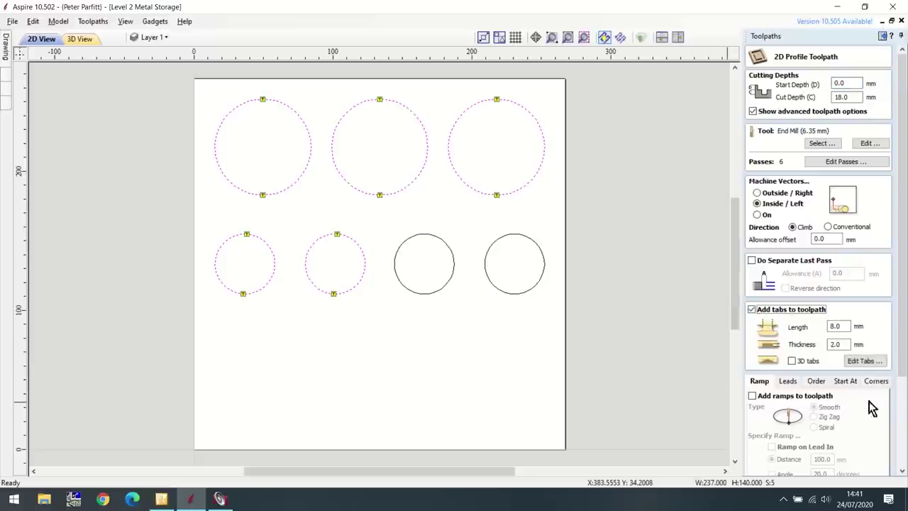
# Step: Name the profile toolpath Level 2 Holes 635 end mill and calculate it, accepting the cut through the material
pyautogui.scroll(-3, 870, 399)
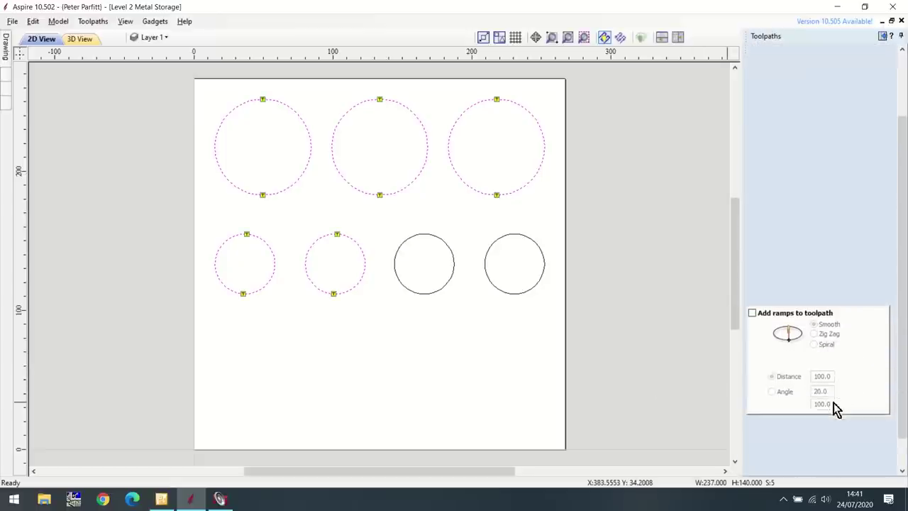
pyautogui.scroll(-1, 839, 402)
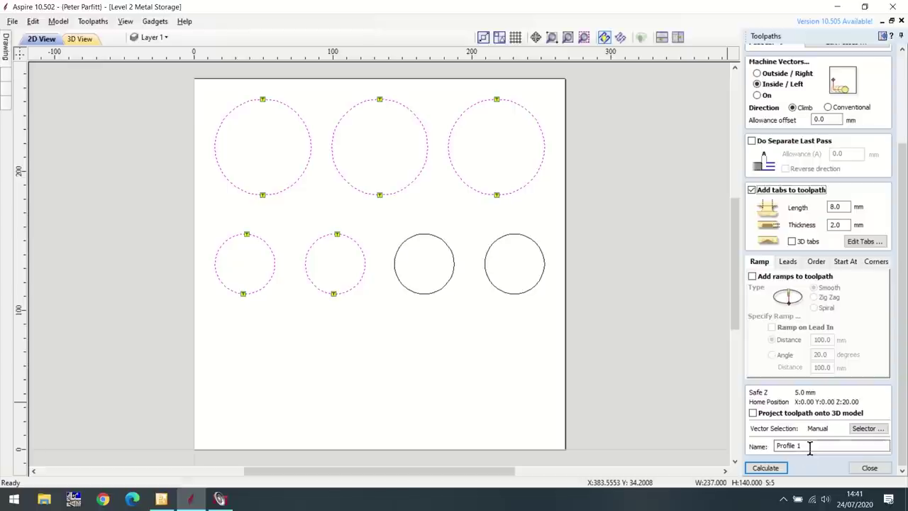
pyautogui.click(810, 446)
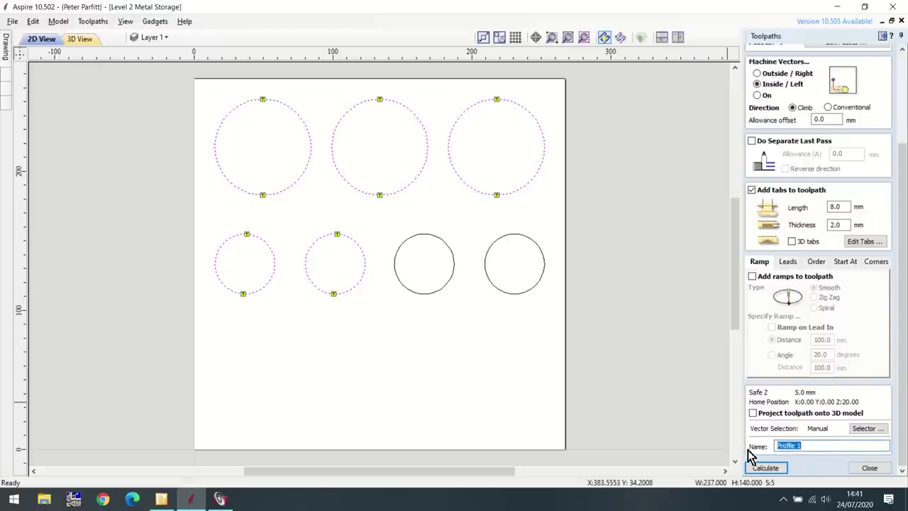
pyautogui.write('Level 2')
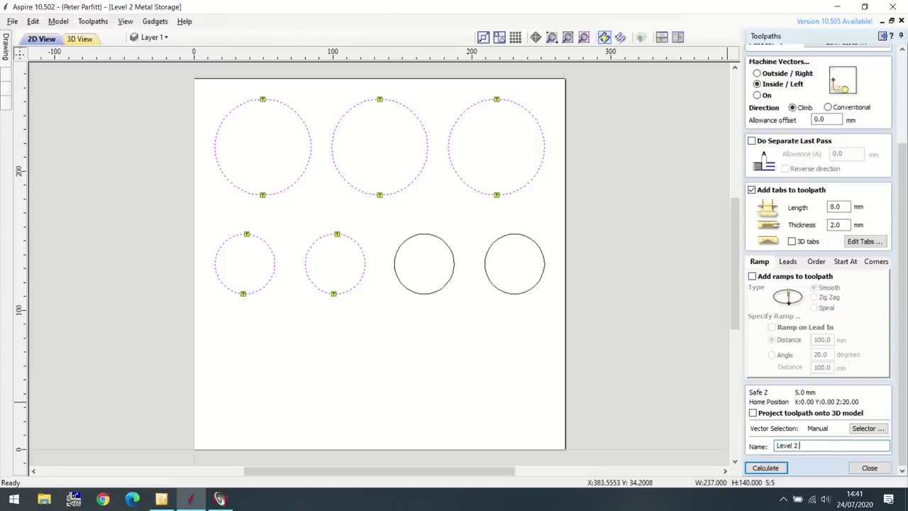
pyautogui.write(' Holes 635 end mill')
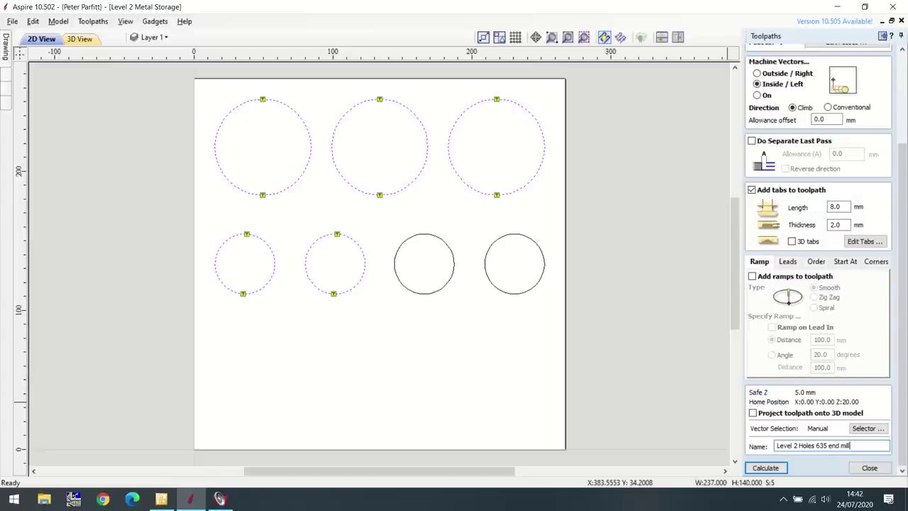
pyautogui.click(769, 470)
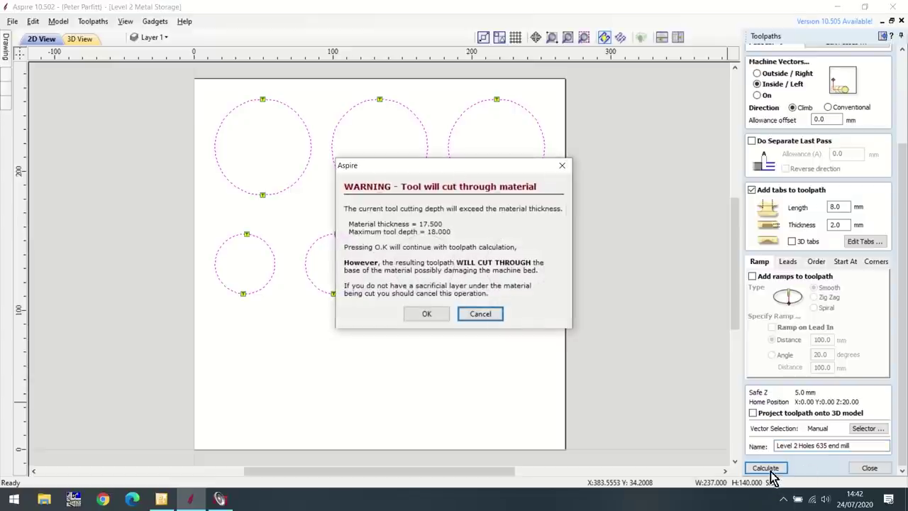
pyautogui.click(429, 314)
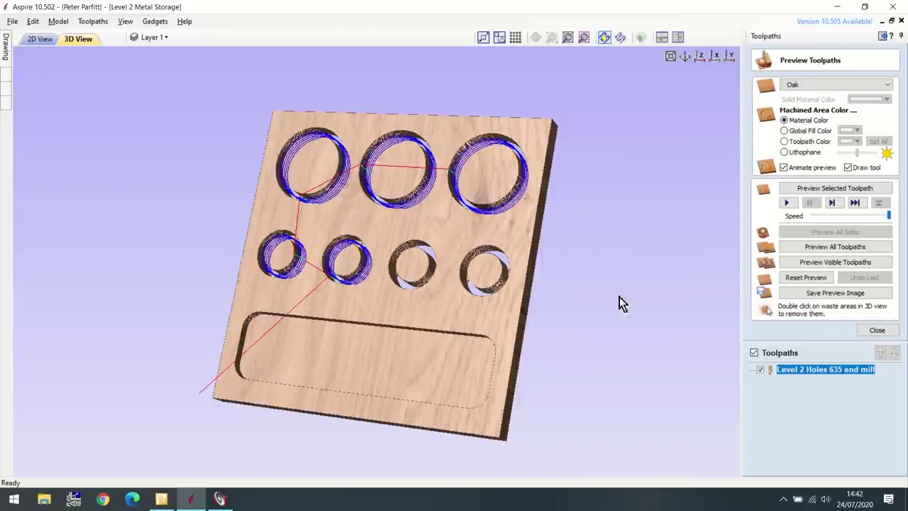
# Step: Reset the preview, preview all toolpaths on the blank board and inspect the five holes in 3D
pyautogui.click(818, 283)
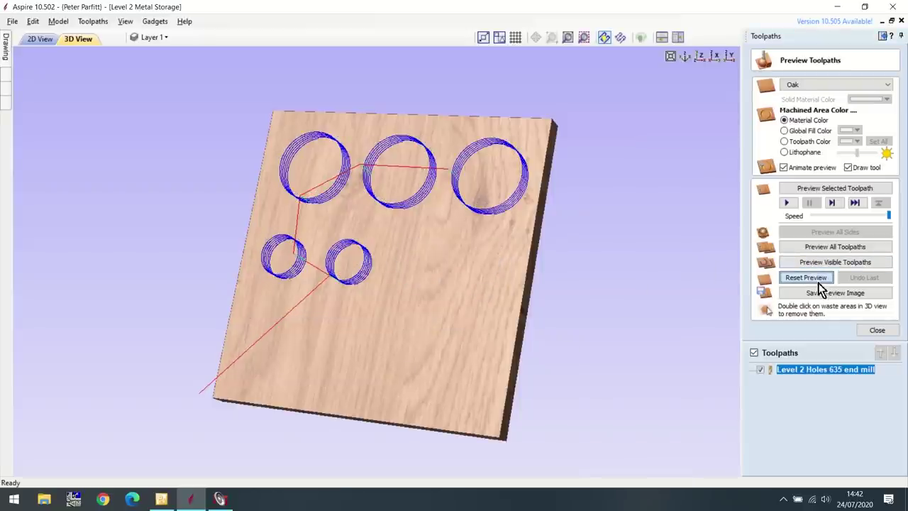
pyautogui.click(825, 246)
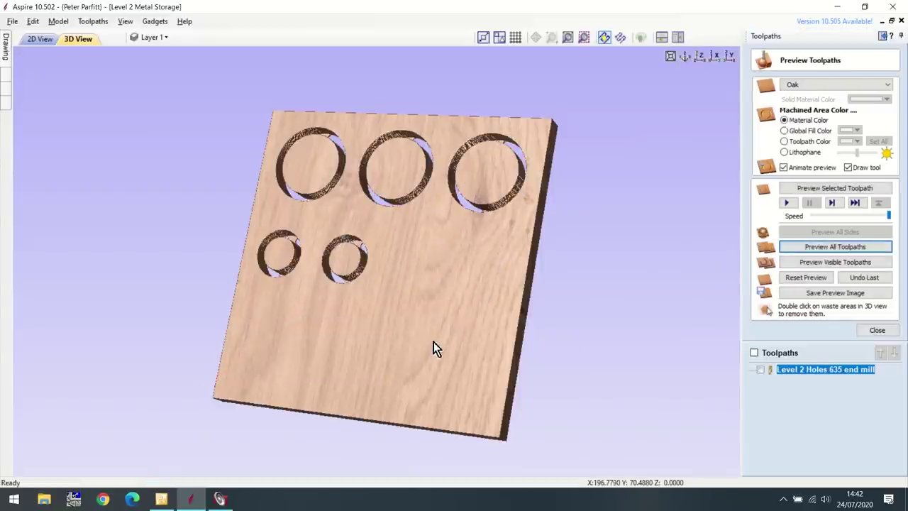
pyautogui.moveTo(433, 342); pyautogui.dragTo(459, 326)
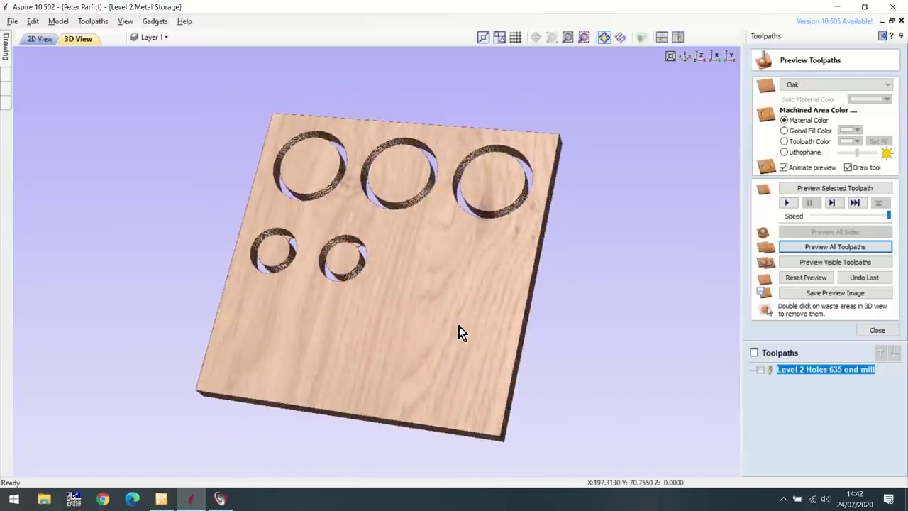
pyautogui.click(876, 331)
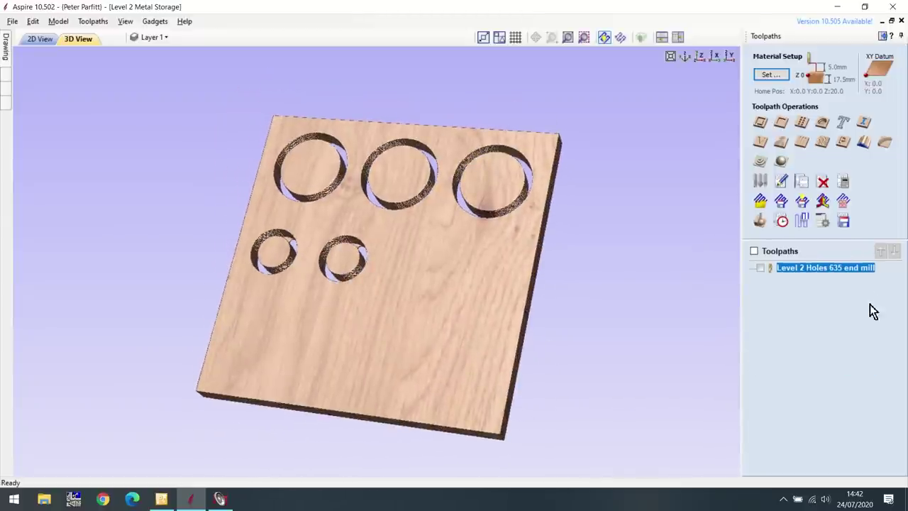
# Step: Save the toolpath as Level 2 Holes 635 end mill.gcode in the Demos folder with the X-Carve (mm) post processor
pyautogui.click(844, 222)
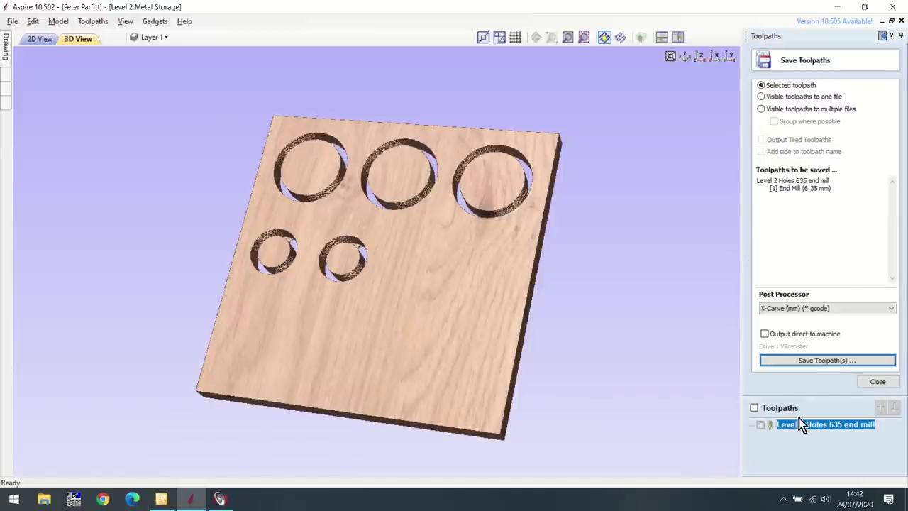
pyautogui.click(843, 359)
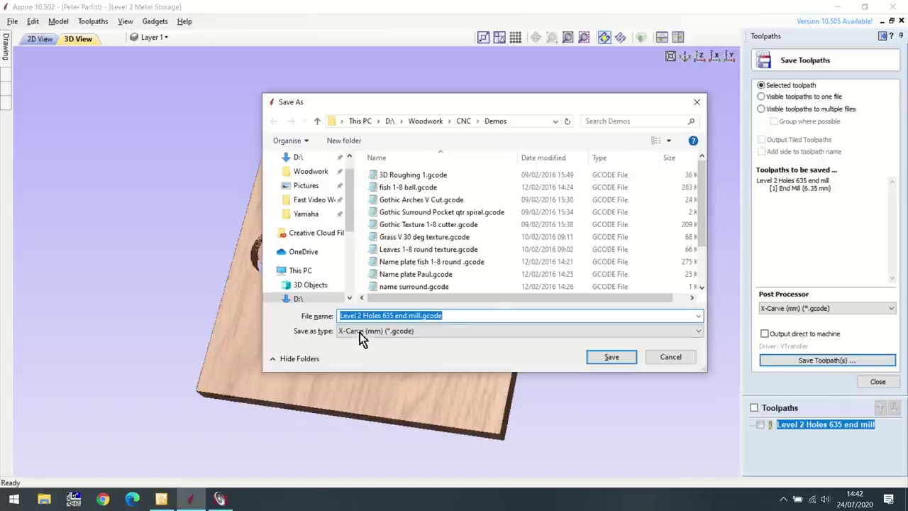
pyautogui.click(600, 361)
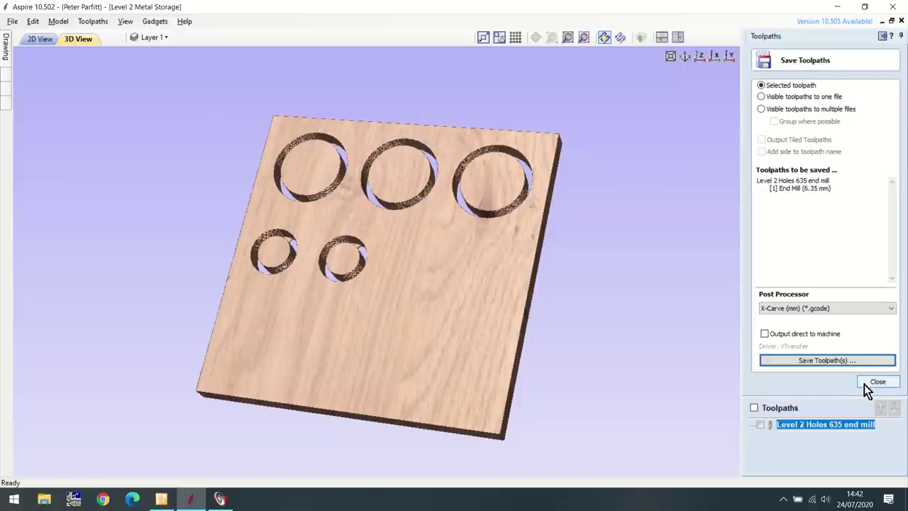
pyautogui.click(876, 382)
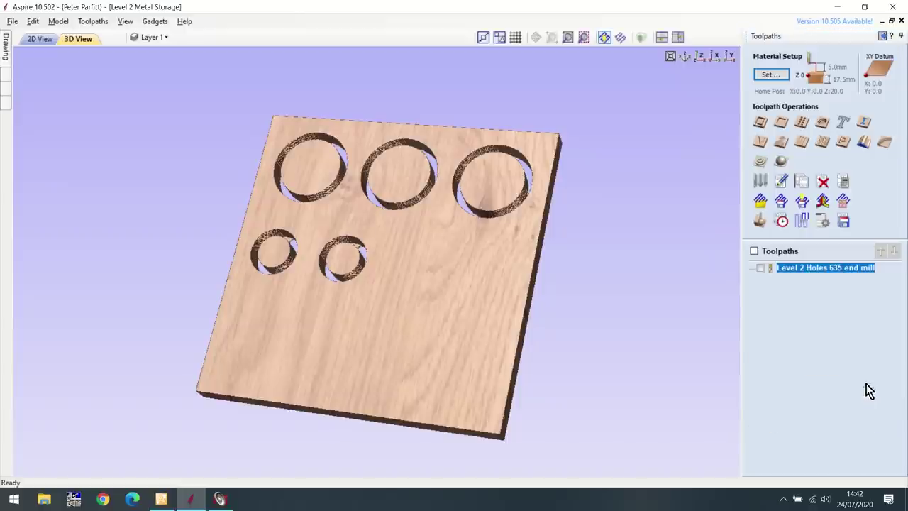
# Step: Set up a profile toolpath for the two rightmost small circles, with 5 mm cut depth and machining on the vectors
pyautogui.click(31, 41)
pyautogui.click(277, 307)
pyautogui.moveTo(428, 265); pyautogui.dragTo(548, 330)
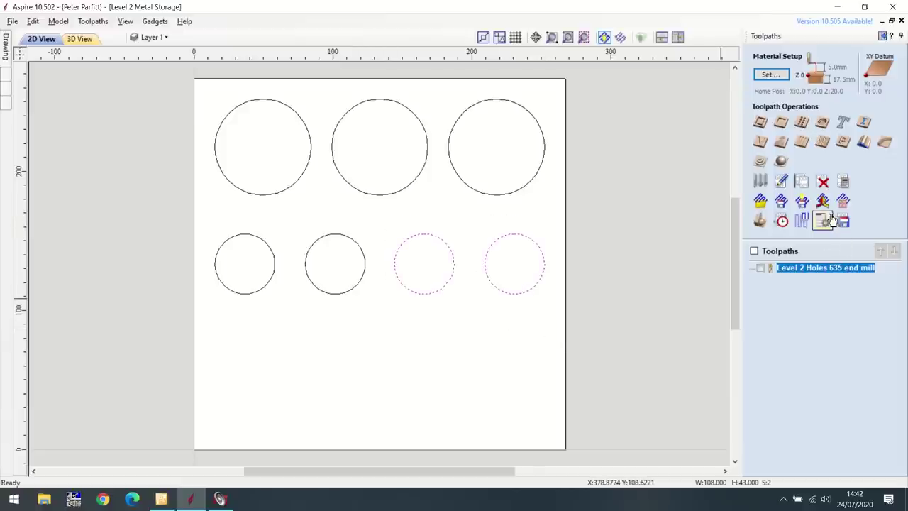
pyautogui.click(761, 123)
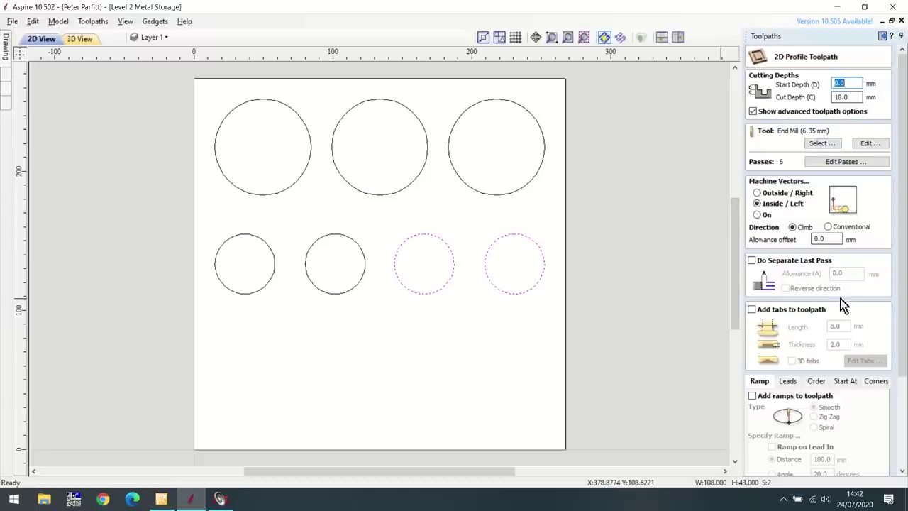
pyautogui.press('Tab')
pyautogui.write('5')
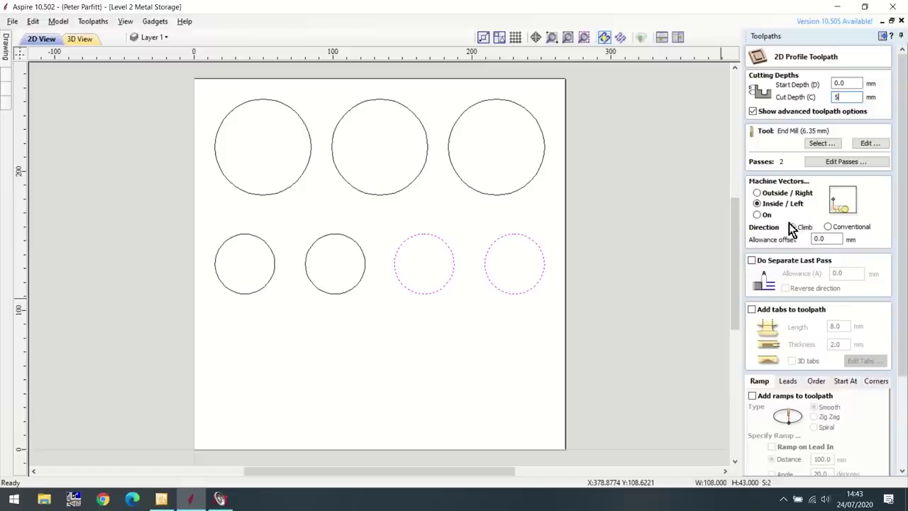
pyautogui.click(757, 214)
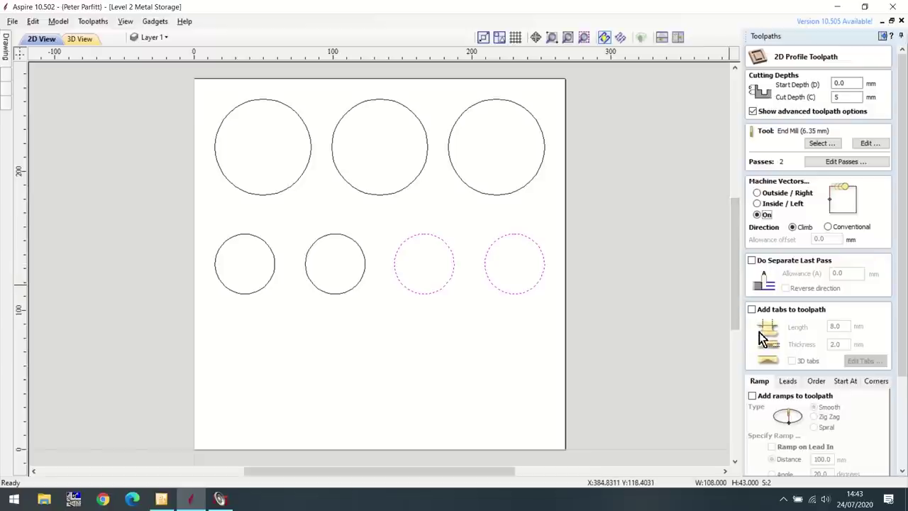
# Step: Name the profile toolpath Level stop ends 635 end mill and calculate it
pyautogui.scroll(-3, 782, 326)
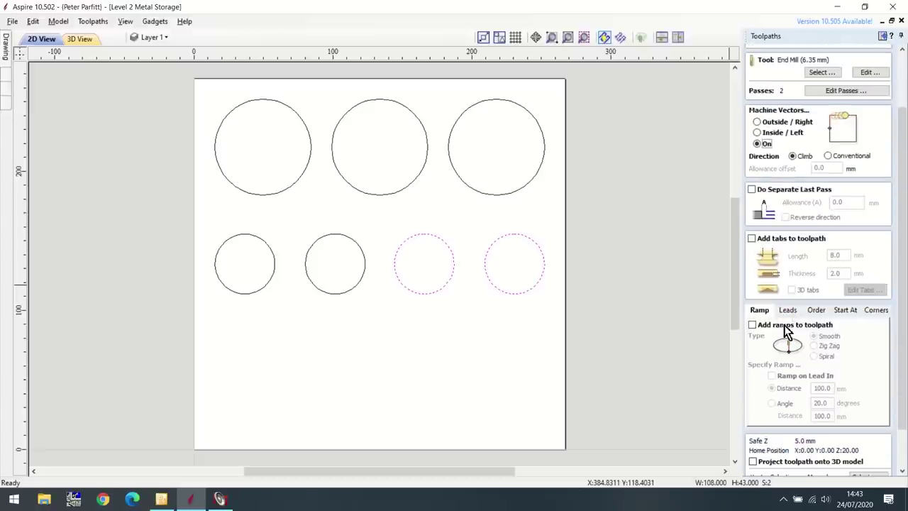
pyautogui.scroll(-2, 786, 332)
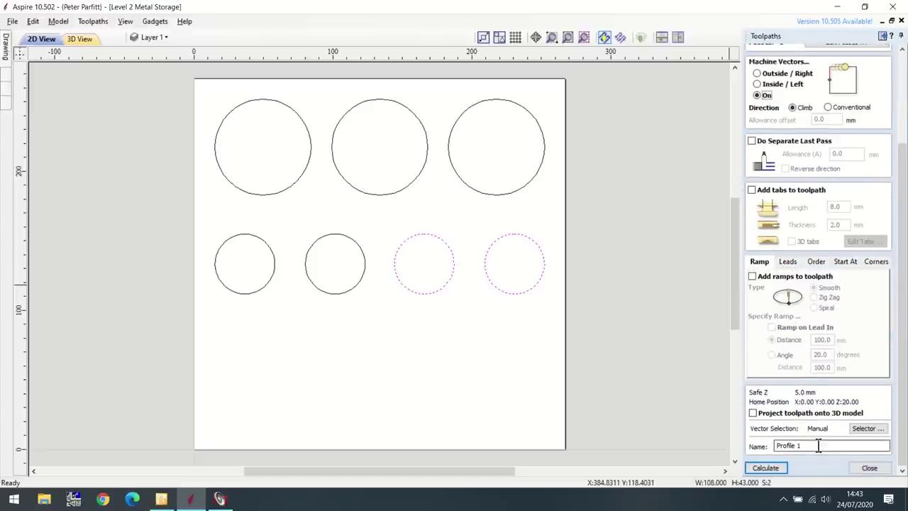
pyautogui.moveTo(816, 445); pyautogui.dragTo(775, 445)
pyautogui.write('Level stop ends 635 end mill')
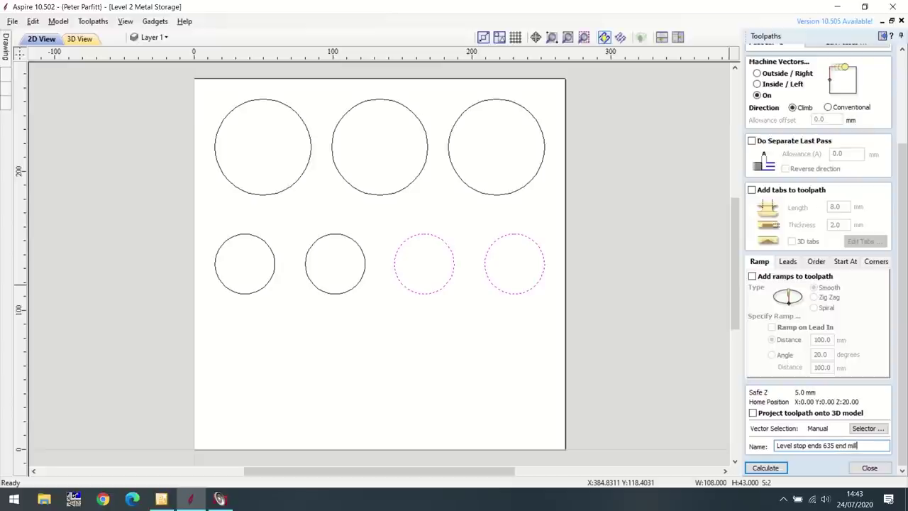
pyautogui.click(773, 469)
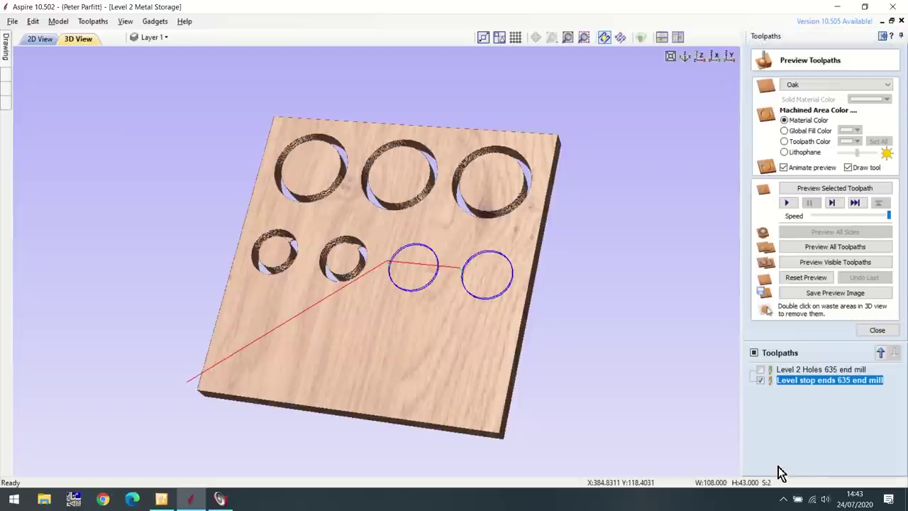
# Step: Preview all toolpaths on the board and inspect the two shallow circles in 3D
pyautogui.click(815, 249)
pyautogui.moveTo(460, 361); pyautogui.dragTo(330, 333)
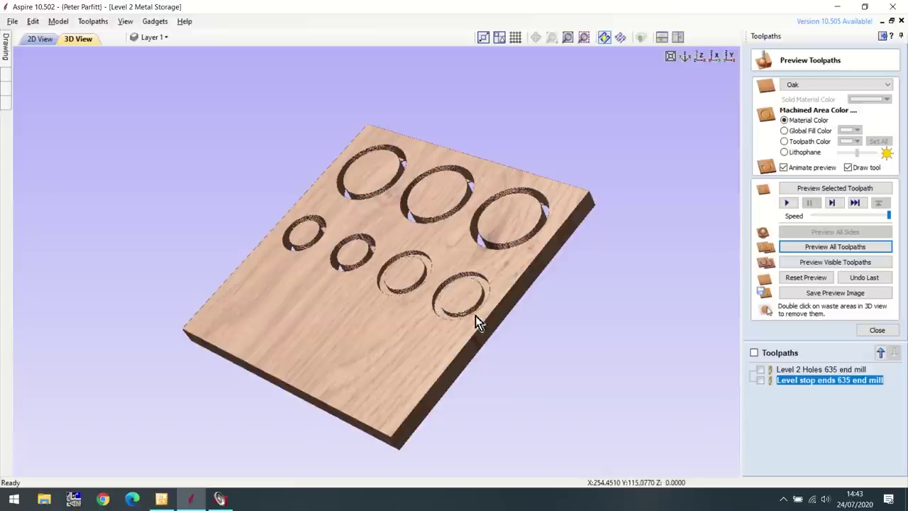
pyautogui.click(879, 330)
# Step: Save the selected Level stop ends 635 end mill toolpath with the X-Carve (mm) post processor
pyautogui.click(844, 220)
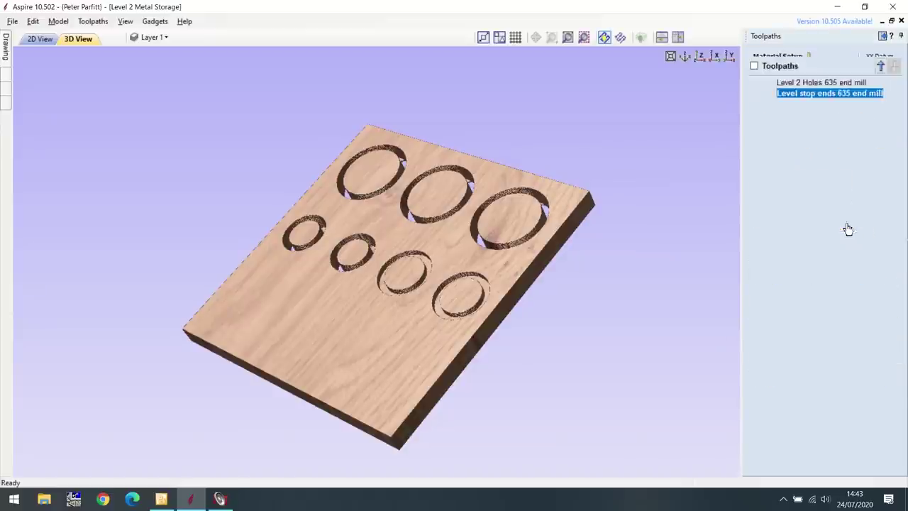
pyautogui.click(842, 361)
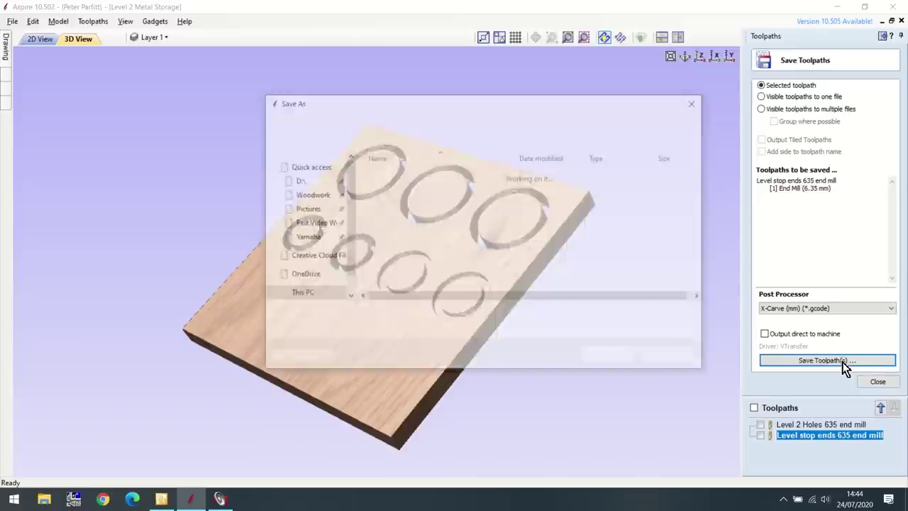
pyautogui.click(626, 358)
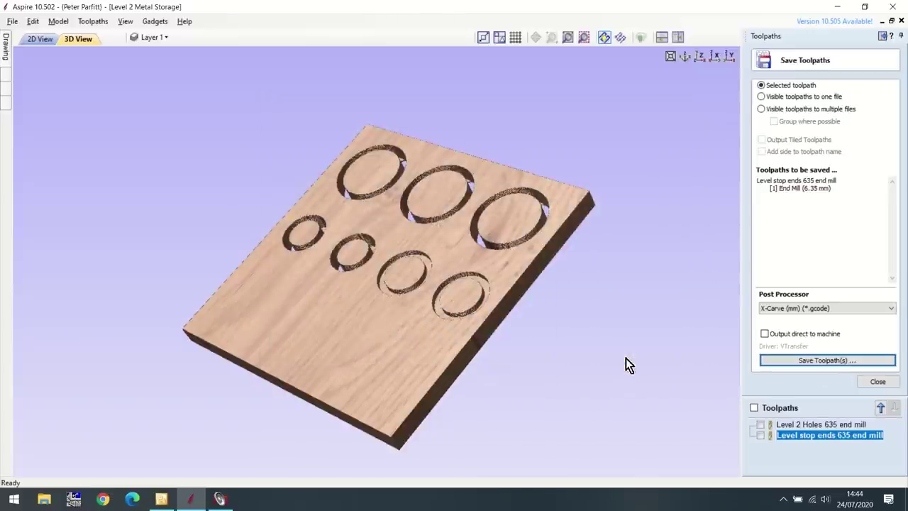
pyautogui.click(877, 382)
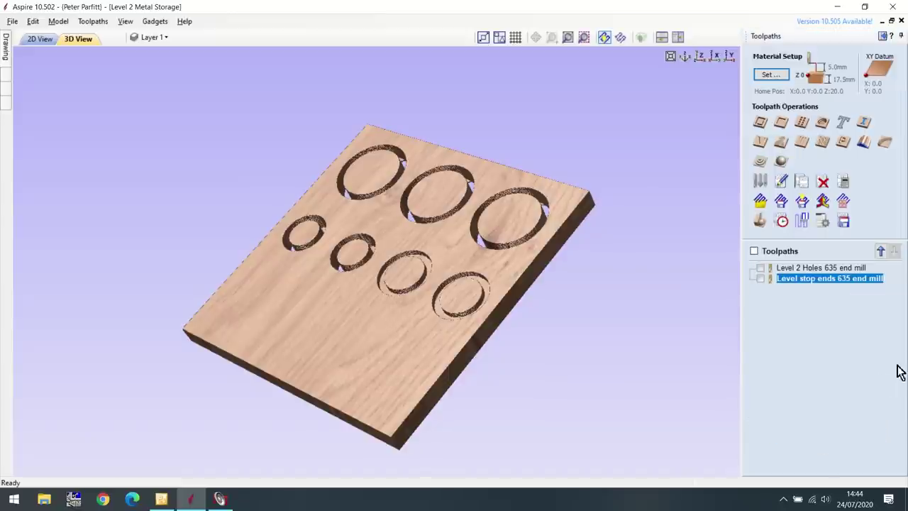
# Step: Delete the two rightmost small circles from the 2D layout
pyautogui.click(42, 39)
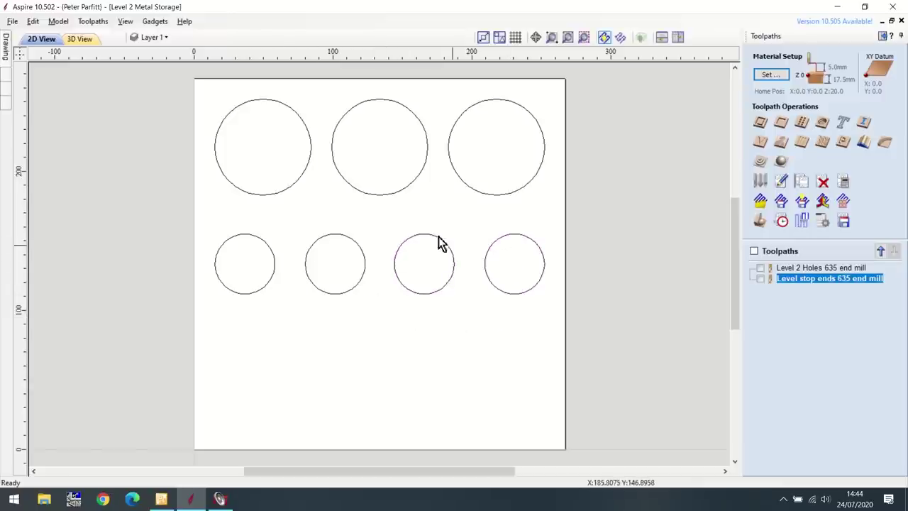
pyautogui.moveTo(509, 295); pyautogui.dragTo(554, 329)
pyautogui.press('Delete')
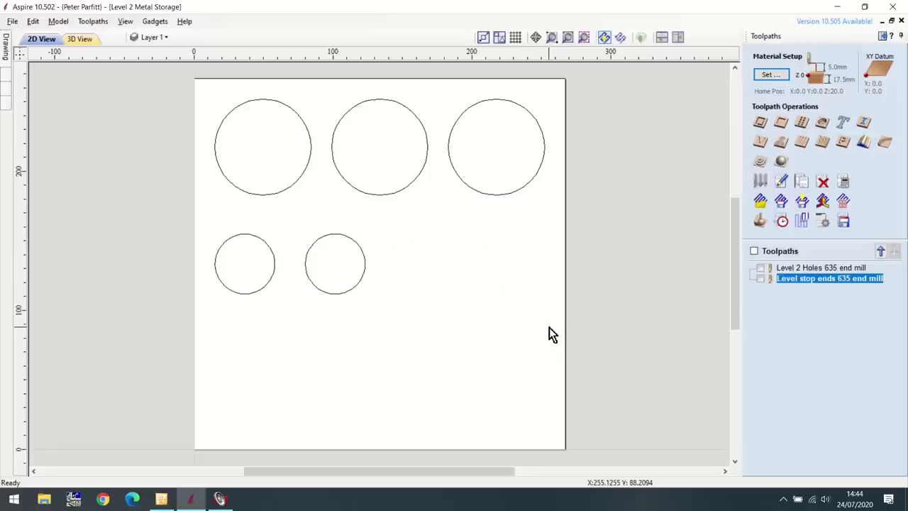